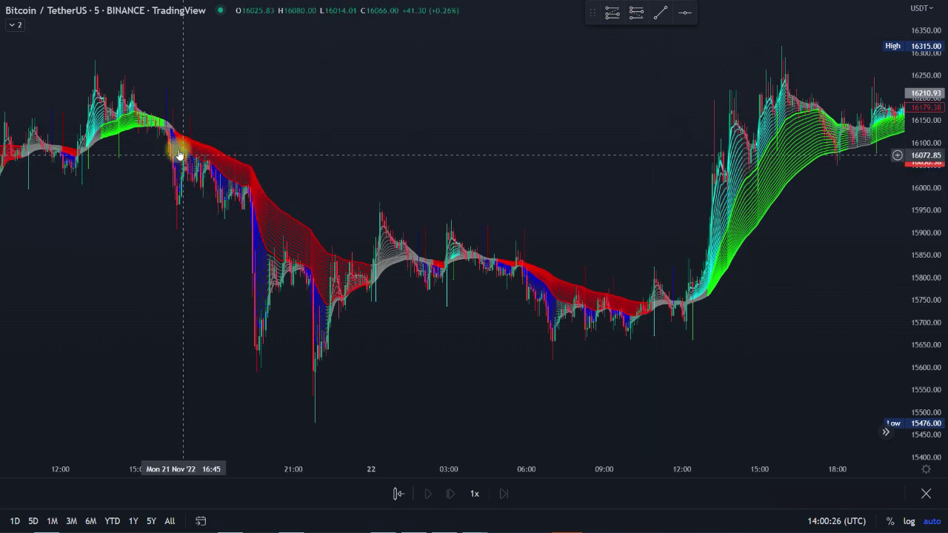
Place a short position where the ribbon turns red near 17:00 on 21 Nov, with its entry at about 16110
click(637, 14)
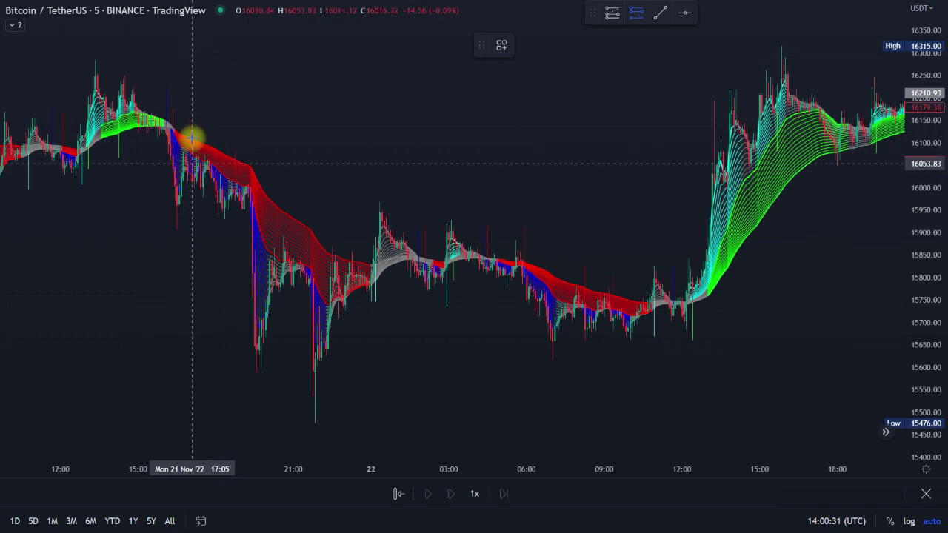
click(192, 138)
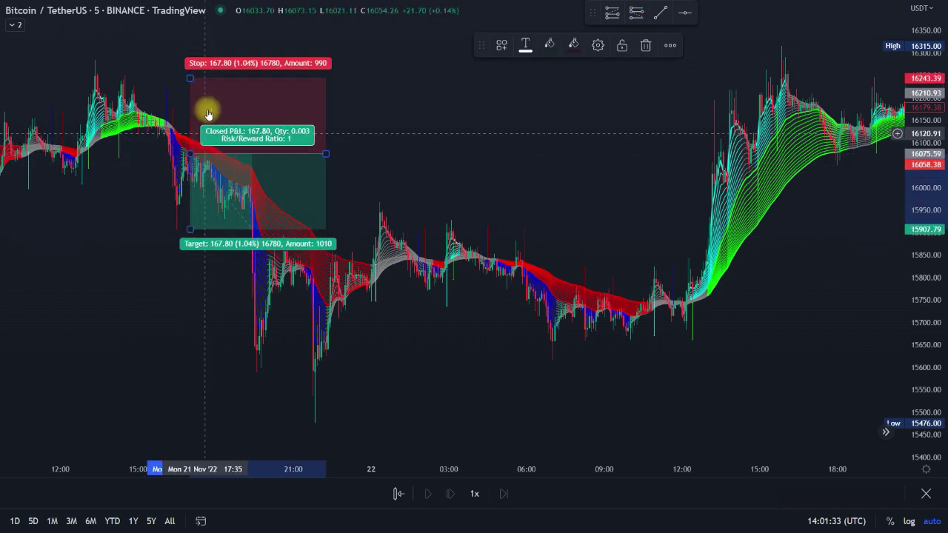
drag(208, 114, 205, 98)
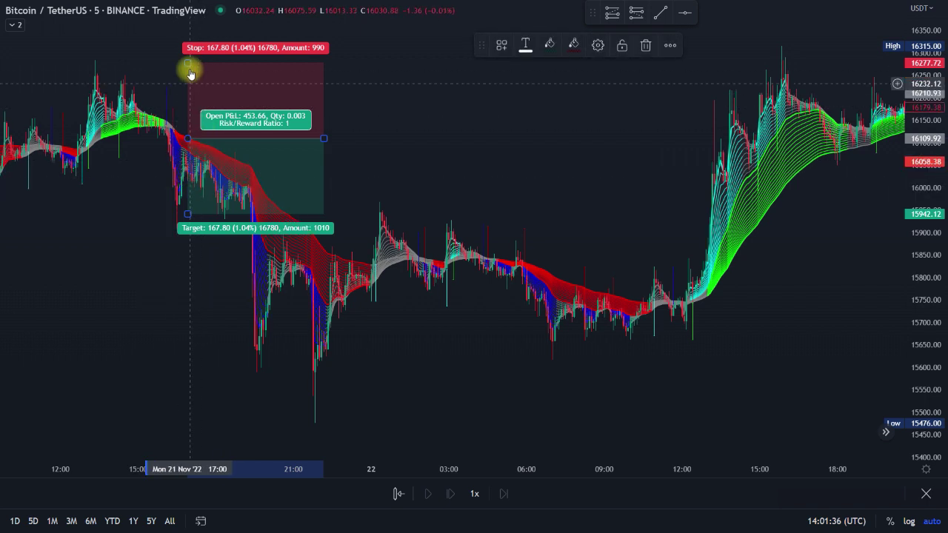
Adjust the short position to a stop distance of about 155, a target distance of about 492 and an entry at about 16091
drag(187, 65, 186, 69)
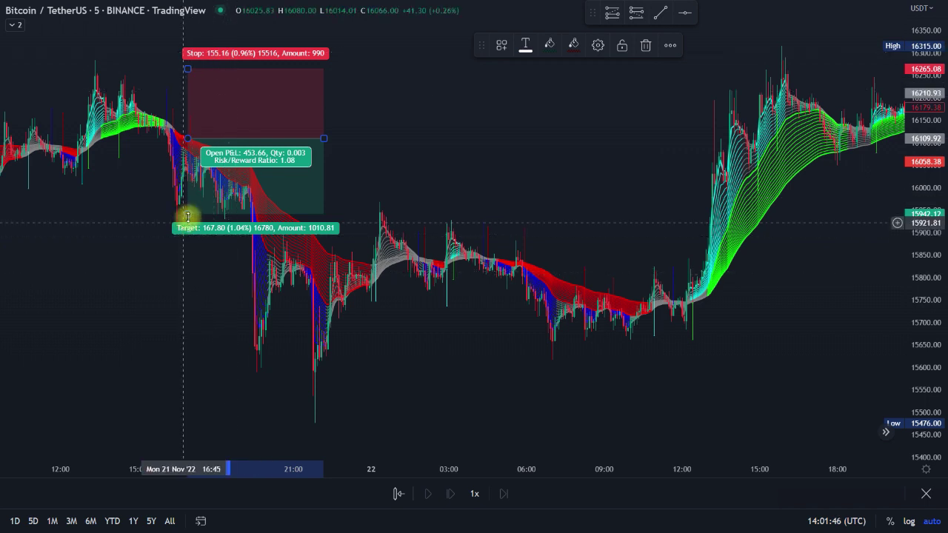
drag(187, 214, 188, 268)
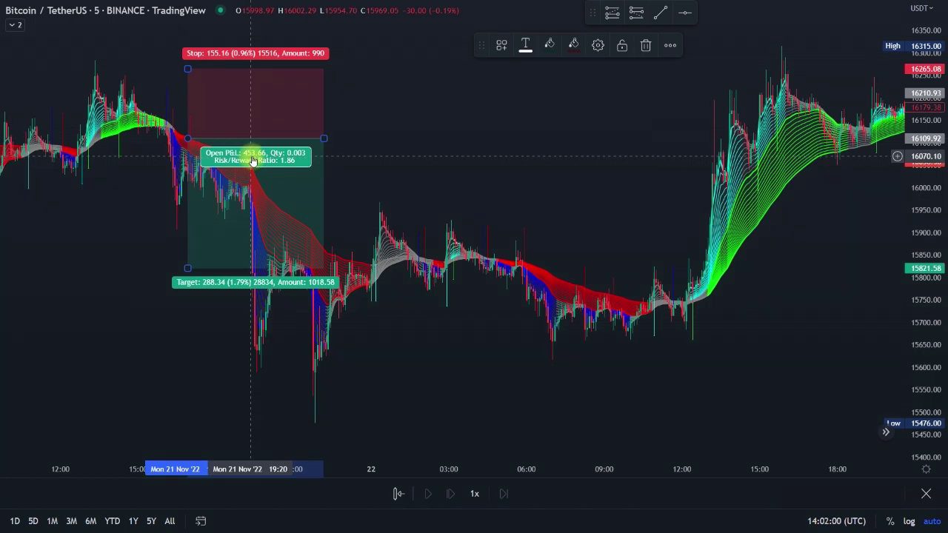
drag(191, 269, 200, 363)
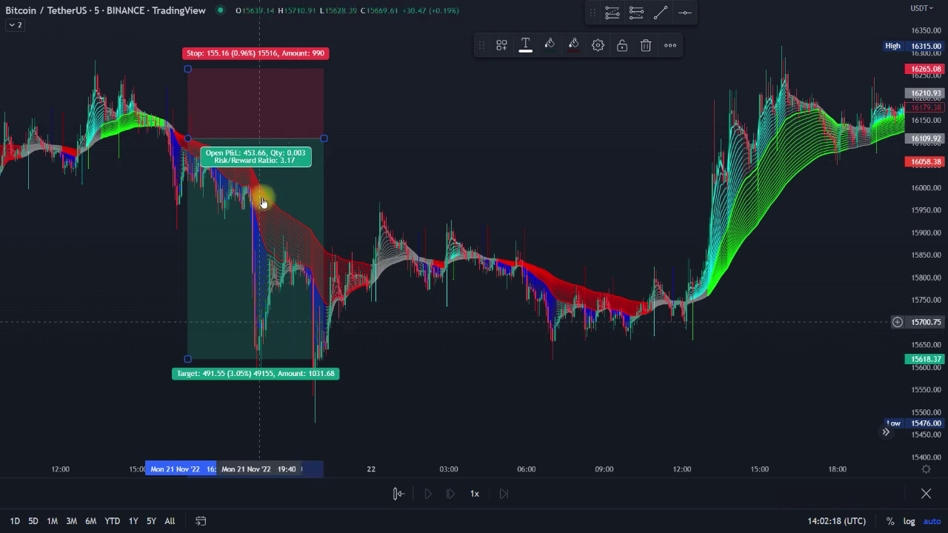
drag(240, 121, 239, 130)
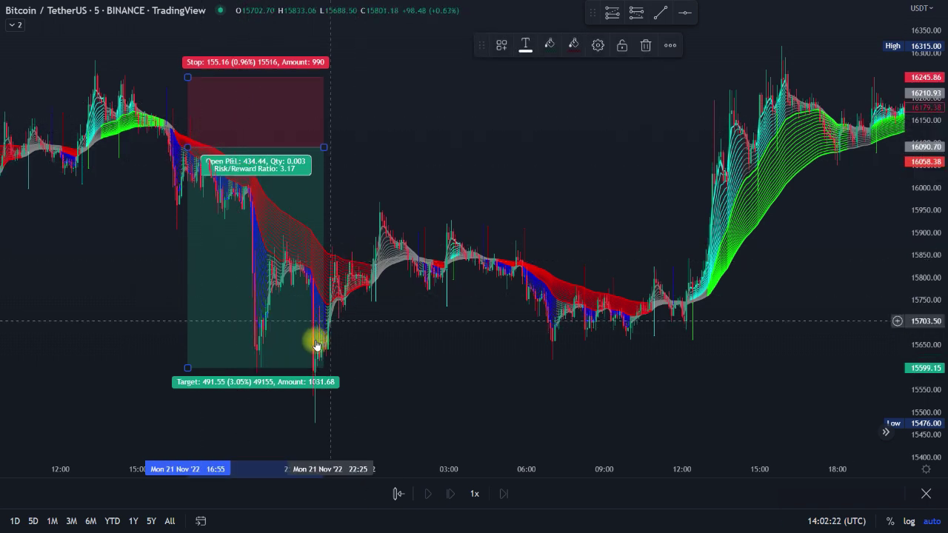
Place a long position from about 15786 at the 22 Nov 13:15 rally, where the ribbon turns green, and adjust it upward
drag(608, 399, 330, 365)
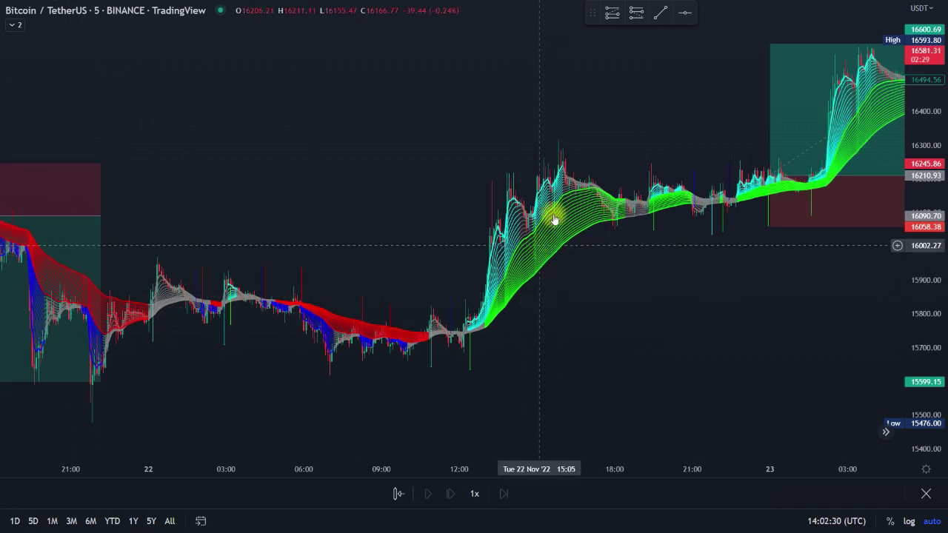
click(611, 11)
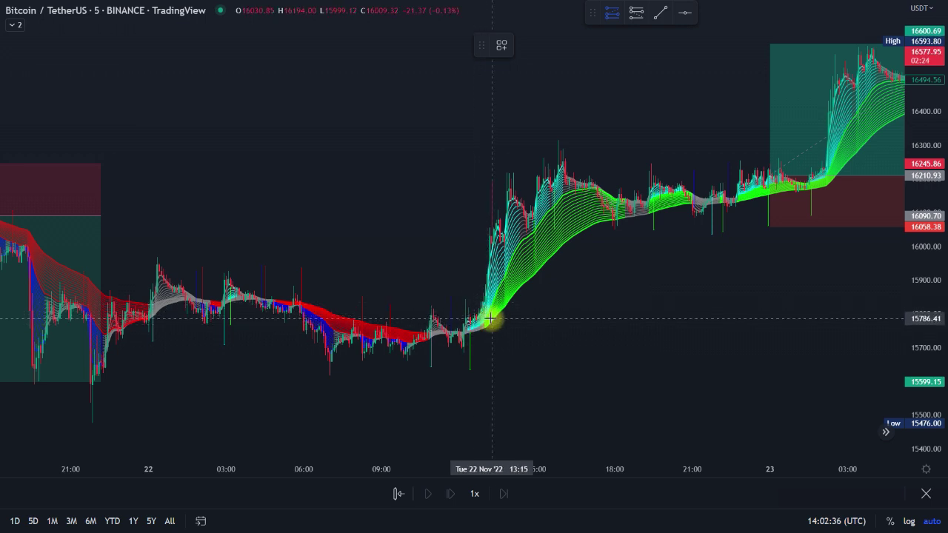
click(491, 318)
drag(497, 247, 513, 142)
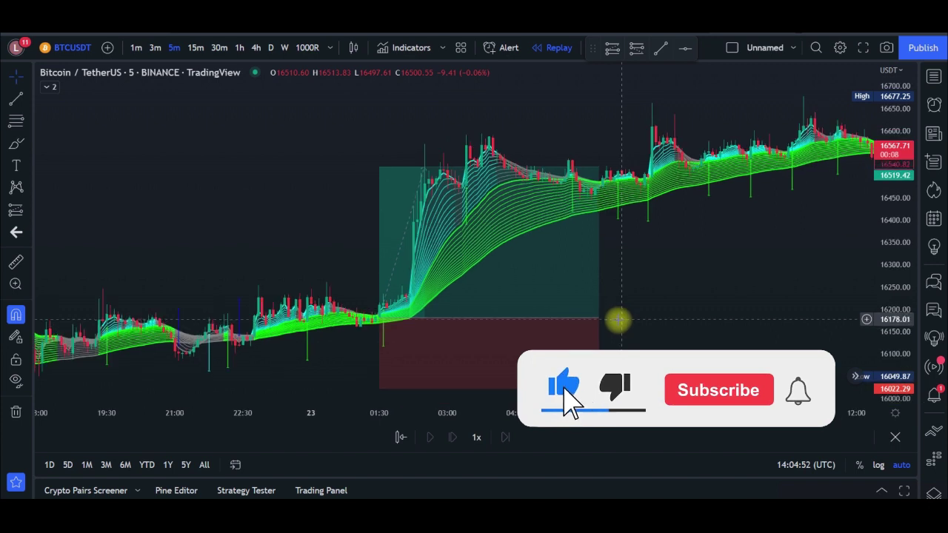
Delete the long position starting at 01:30 on 23 Nov and remove all indicators from the chart
mouse_move(535, 299)
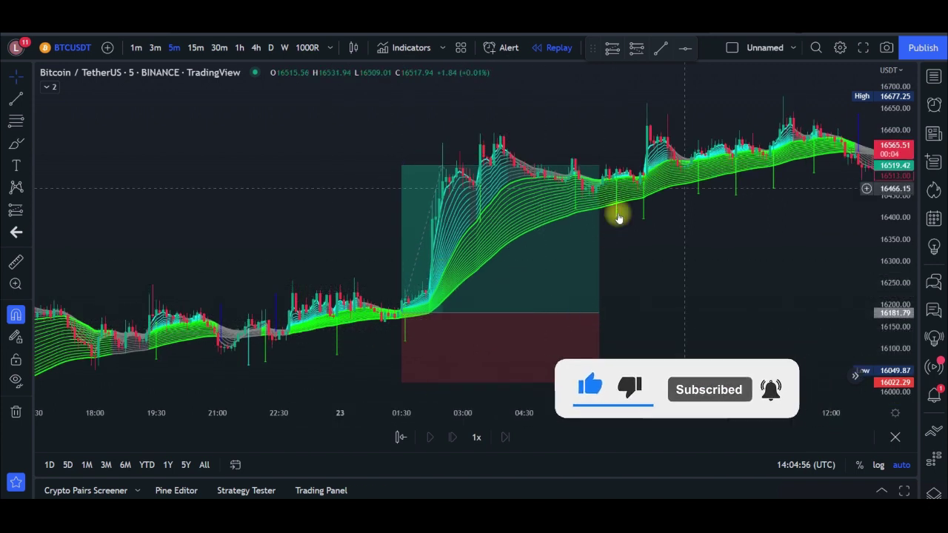
click(570, 279)
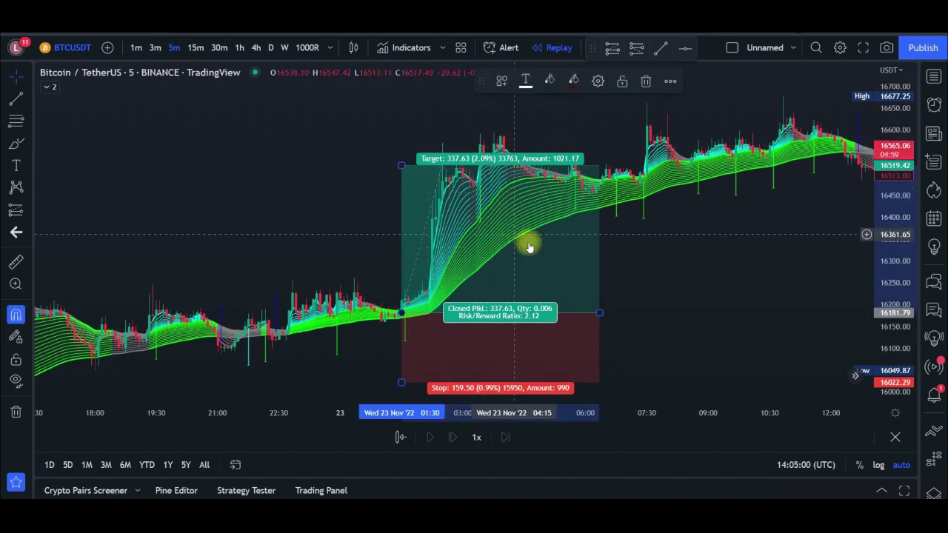
click(645, 81)
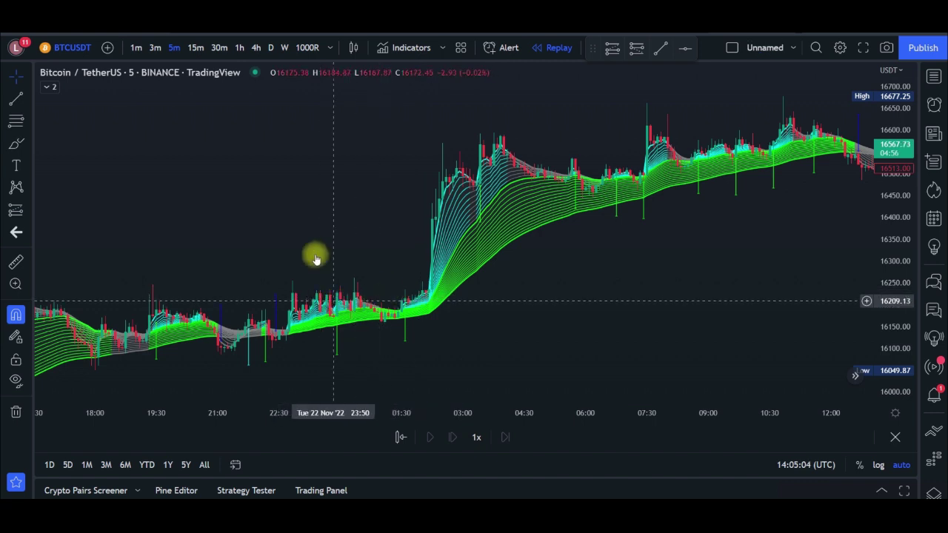
right_click(402, 202)
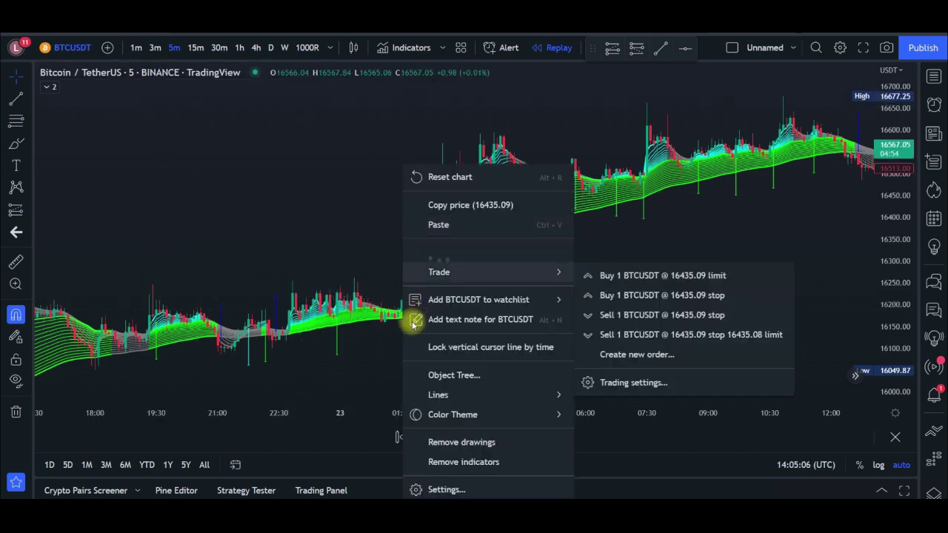
click(462, 462)
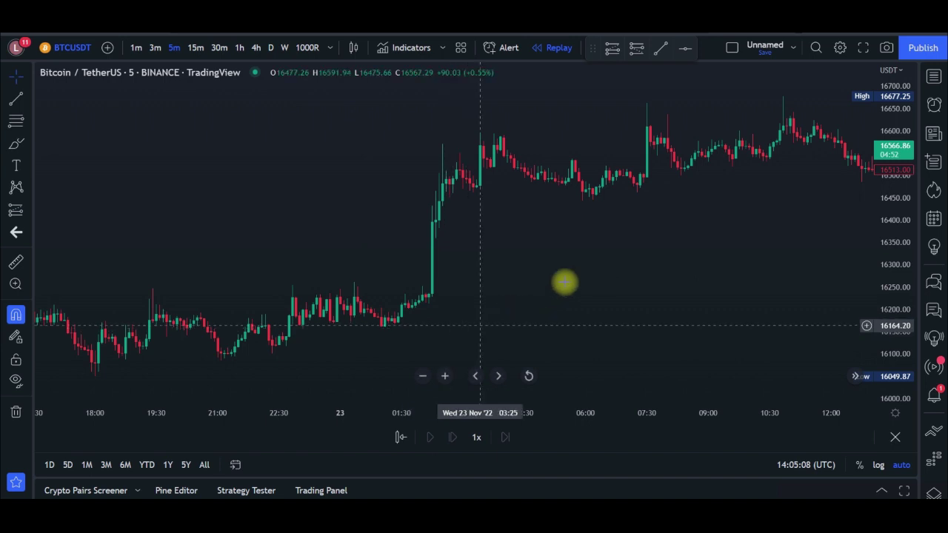
Search the indicators for "sup" and add Super Guppy R1.0 by JustUncleL to the chart
scroll(565, 271, right, 5)
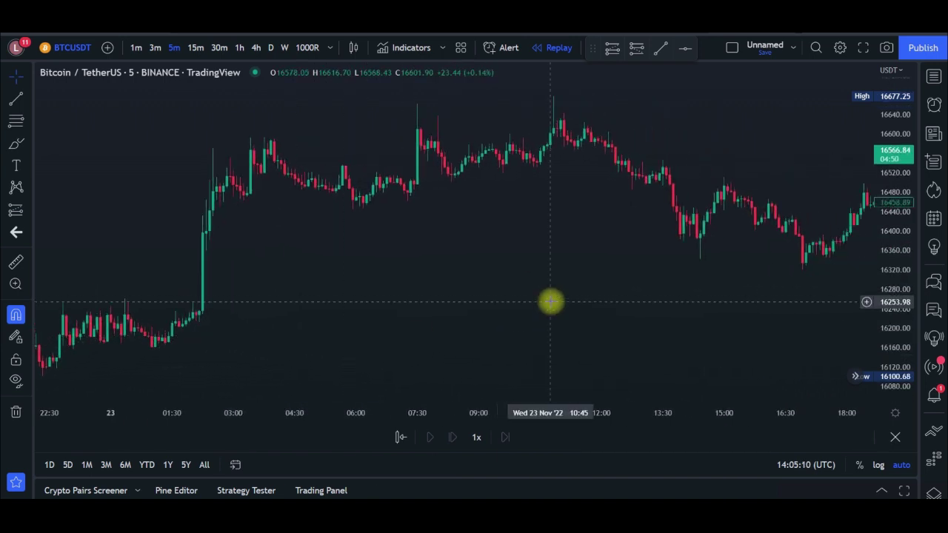
drag(510, 253, 594, 277)
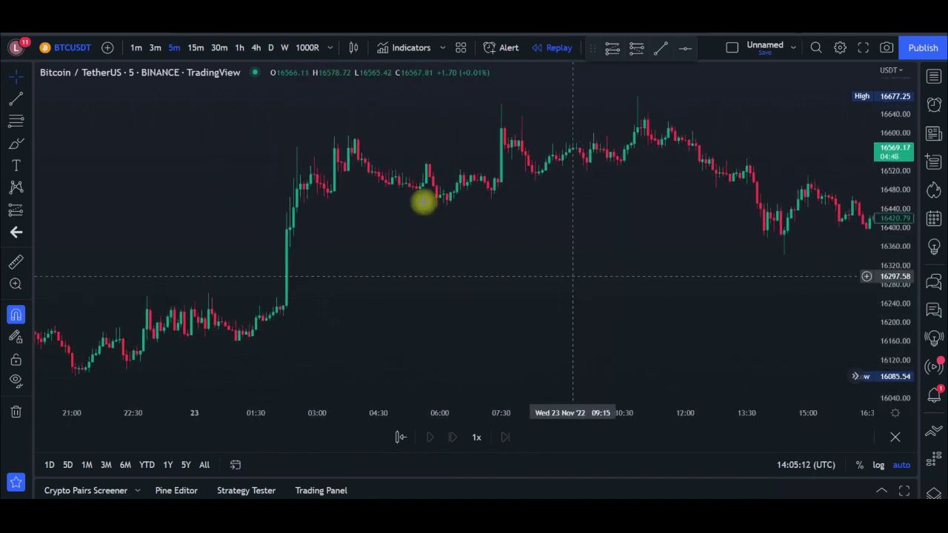
click(408, 48)
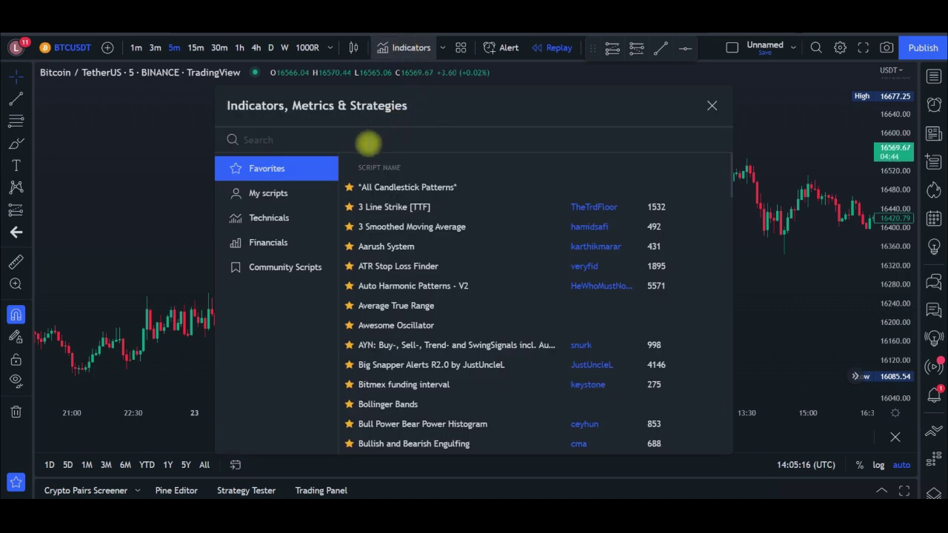
text(sup)
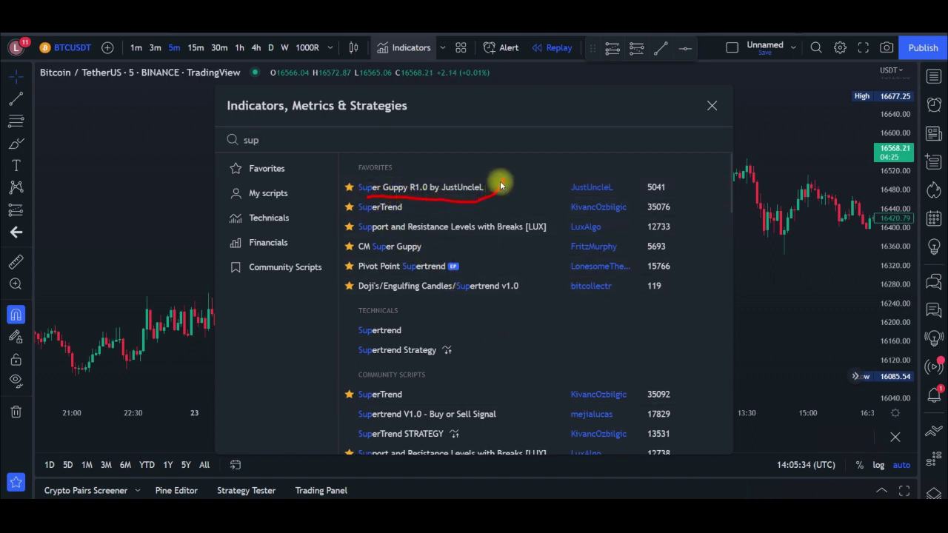
drag(502, 182, 398, 171)
drag(335, 187, 375, 200)
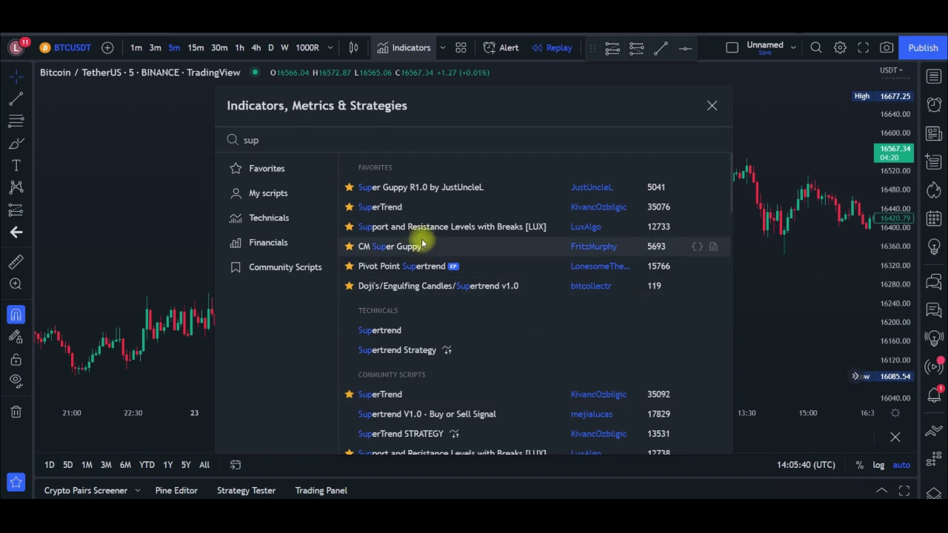
click(405, 189)
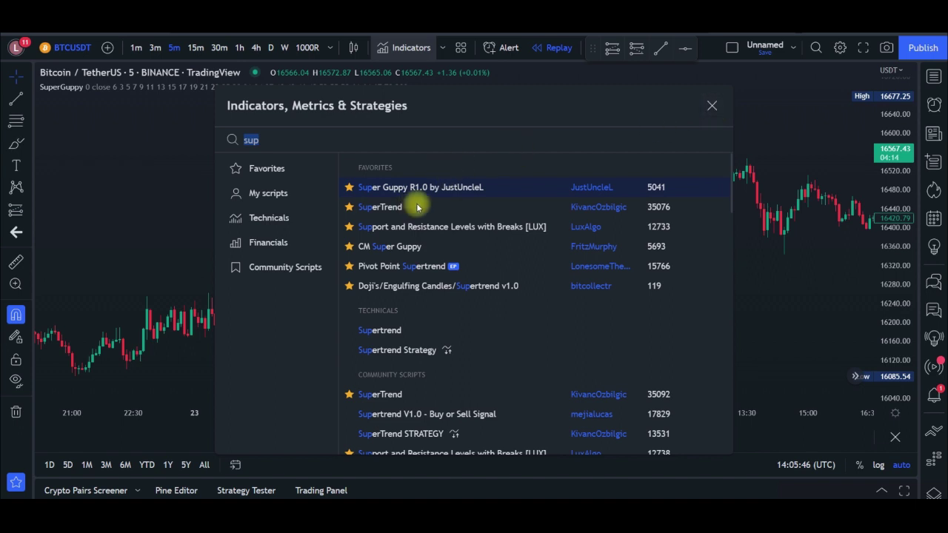
click(715, 108)
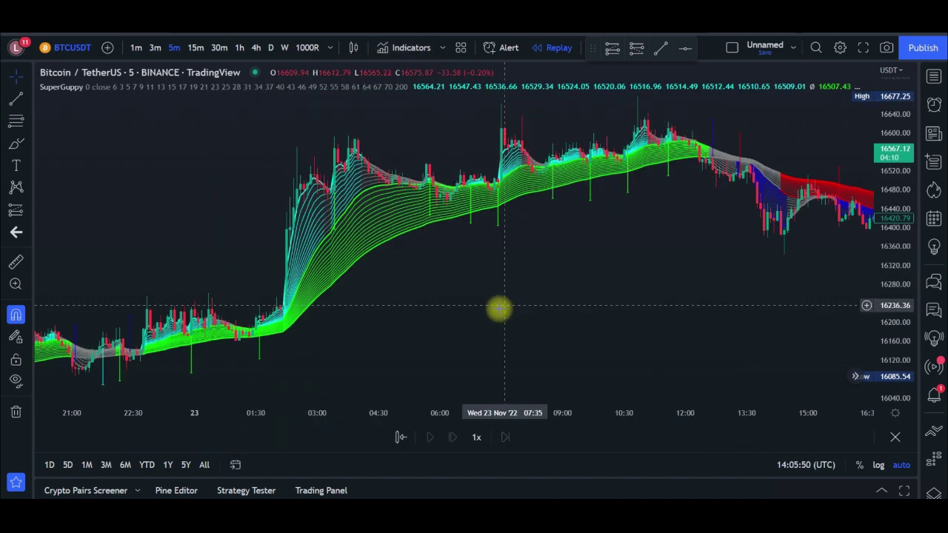
Review the SuperGuppy input settings, including the alert options and the fast and slow EMA lengths
mouse_move(290, 91)
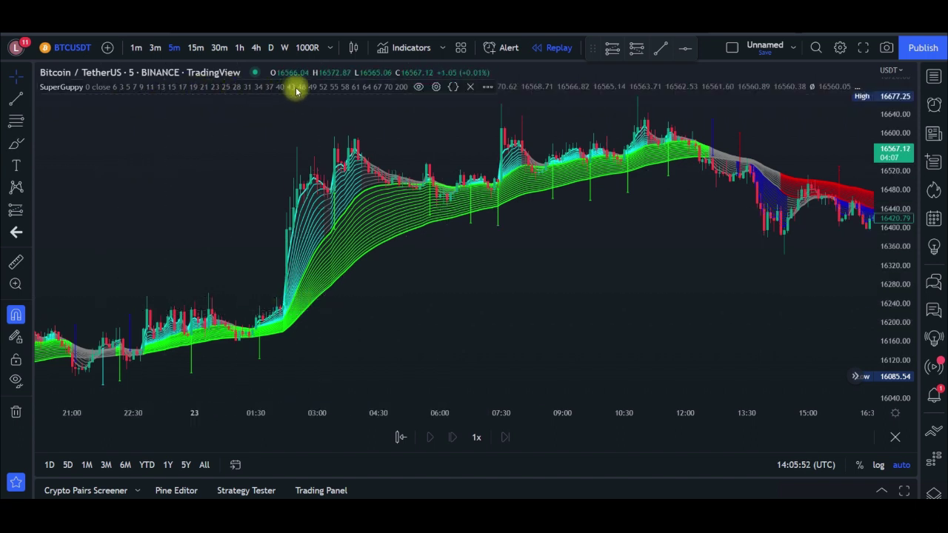
click(436, 86)
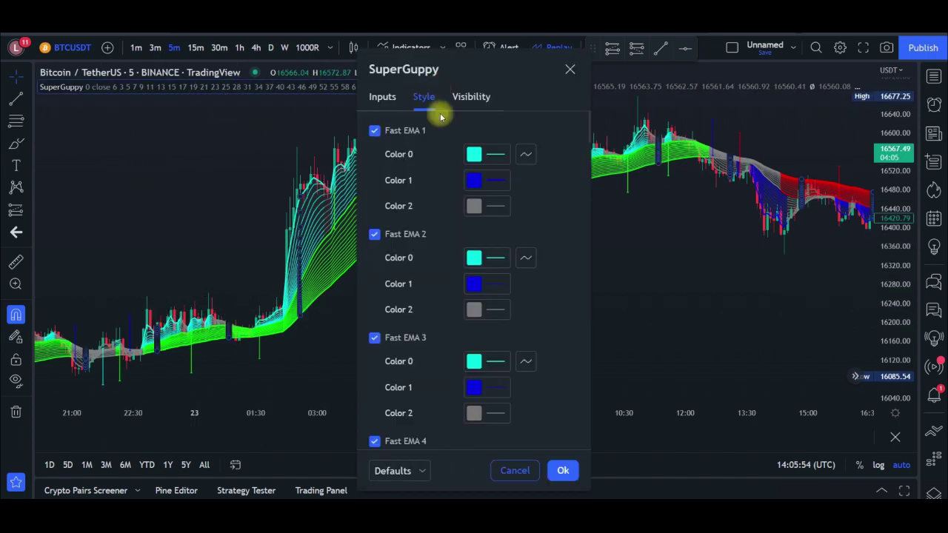
click(382, 97)
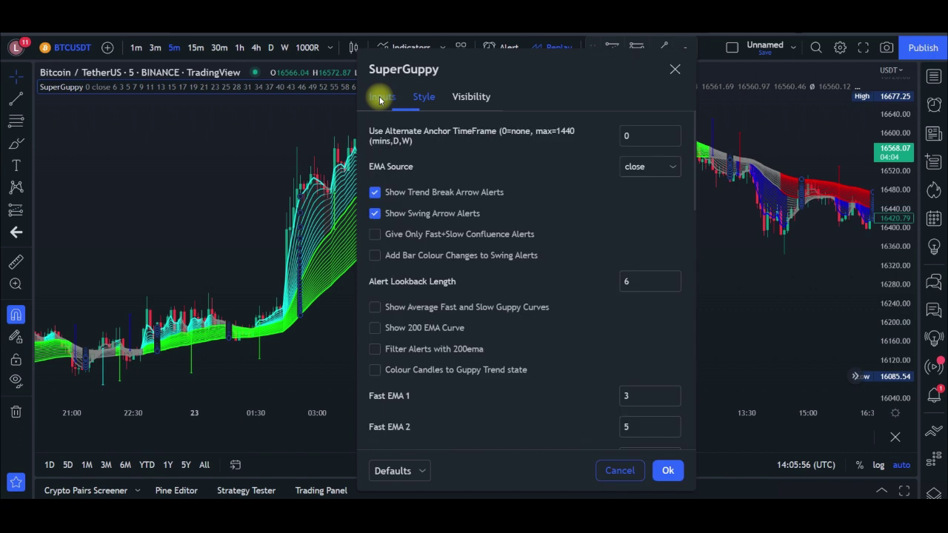
scroll(425, 359, down, 6)
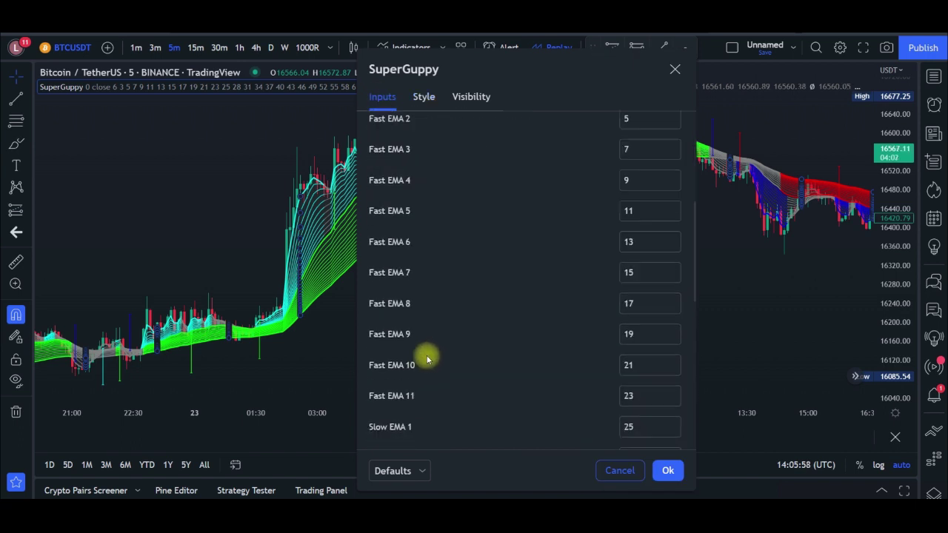
scroll(427, 359, down, 4)
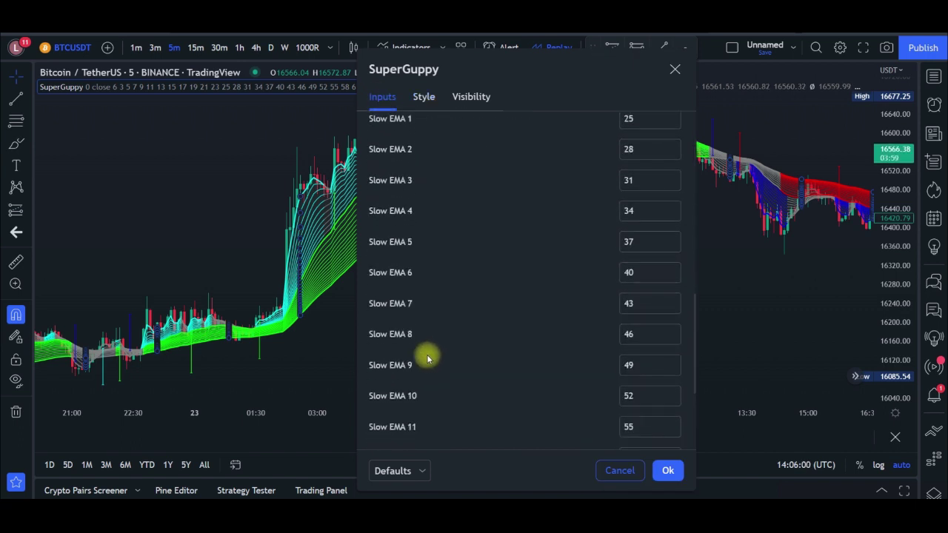
scroll(428, 359, down, 3)
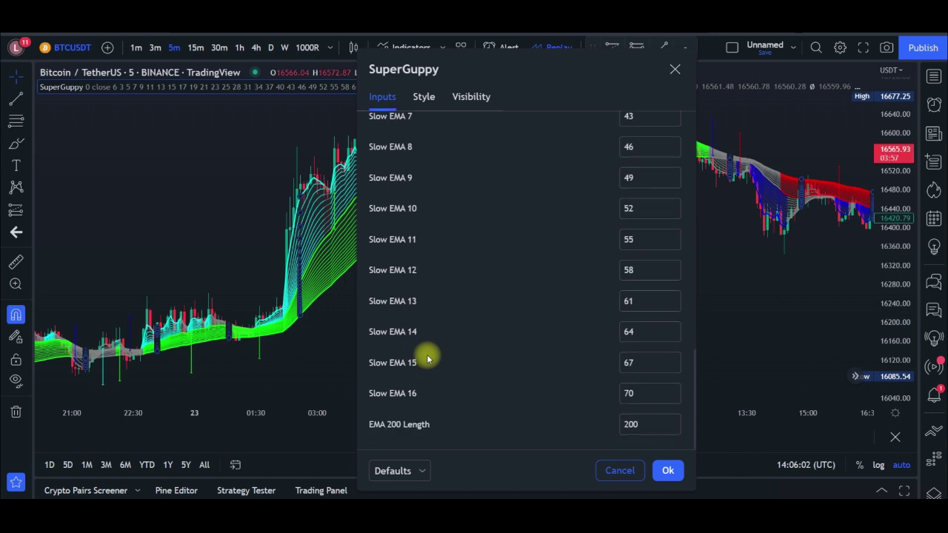
scroll(428, 359, up, 15)
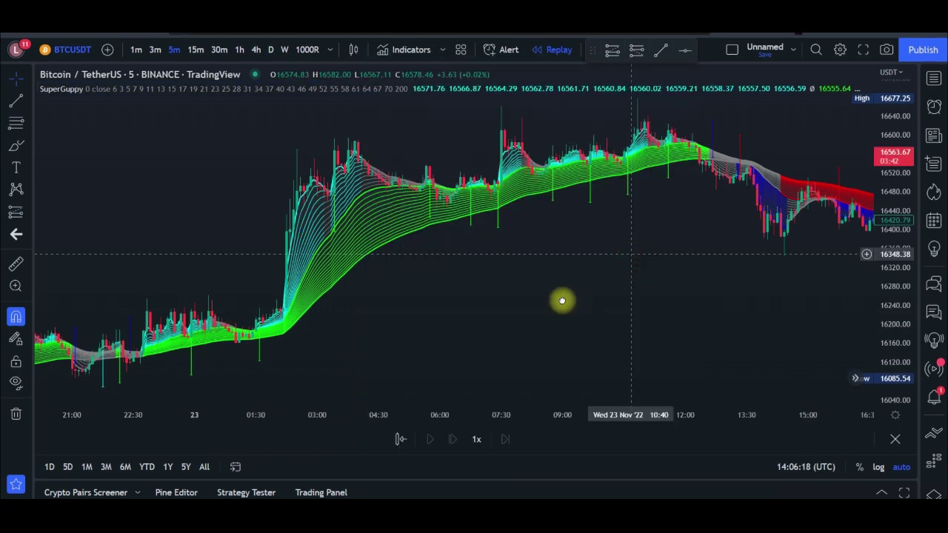
Search the indicators for "ema" and add Moving Average Exponential to the chart
drag(563, 299, 687, 263)
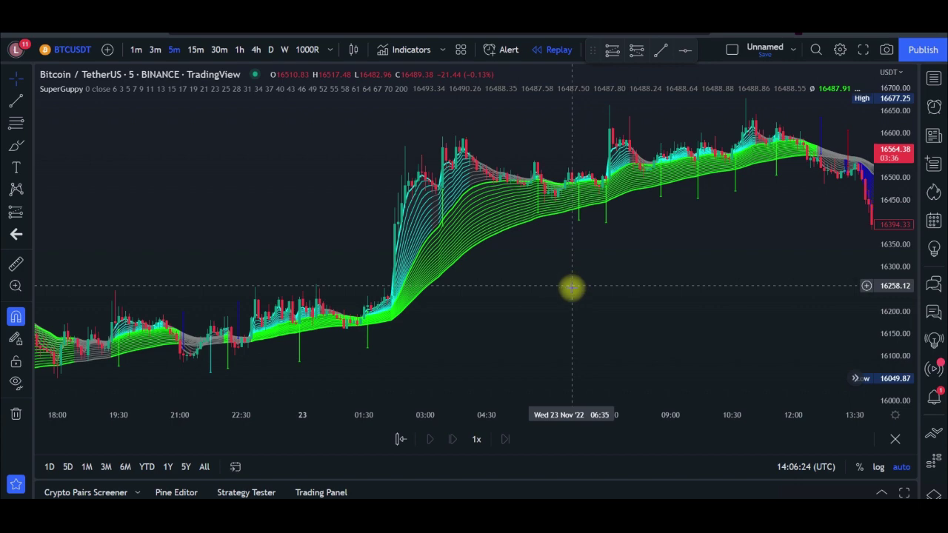
click(412, 51)
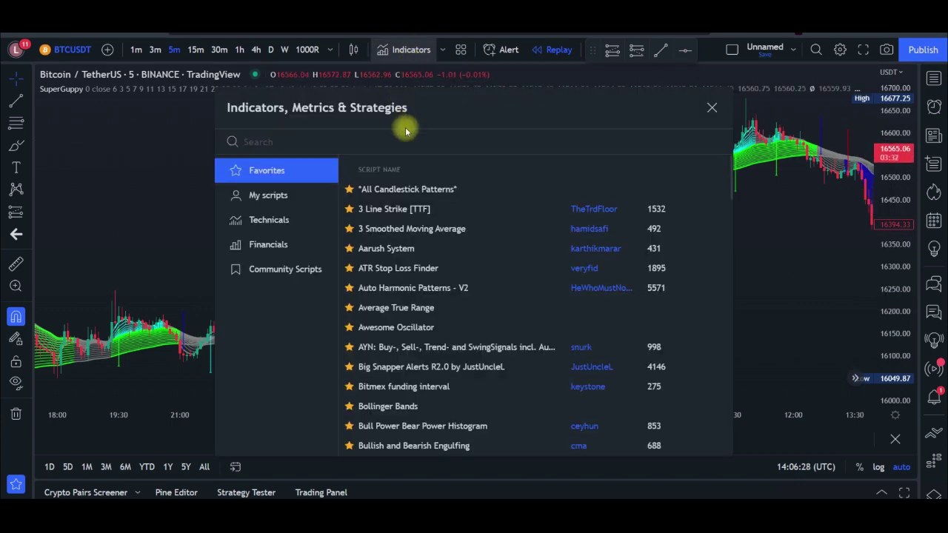
text(ema)
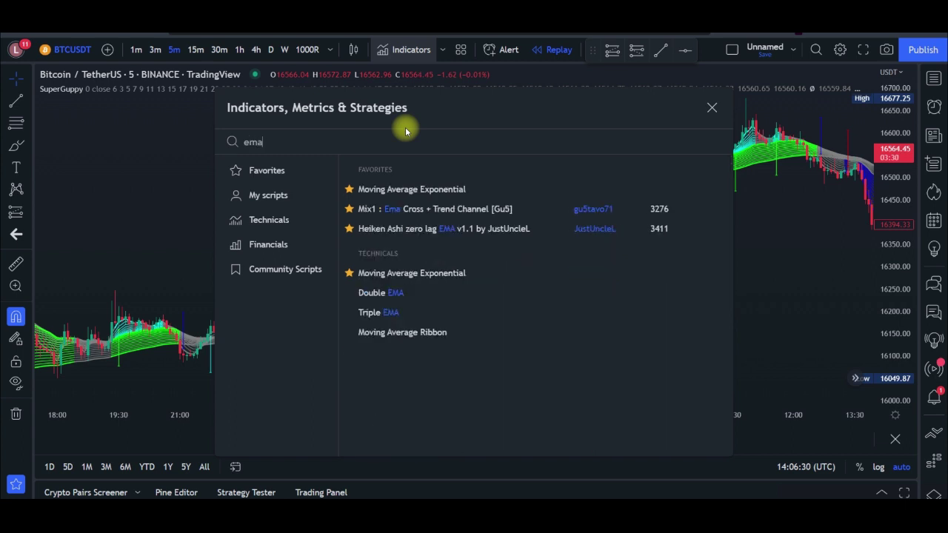
click(395, 191)
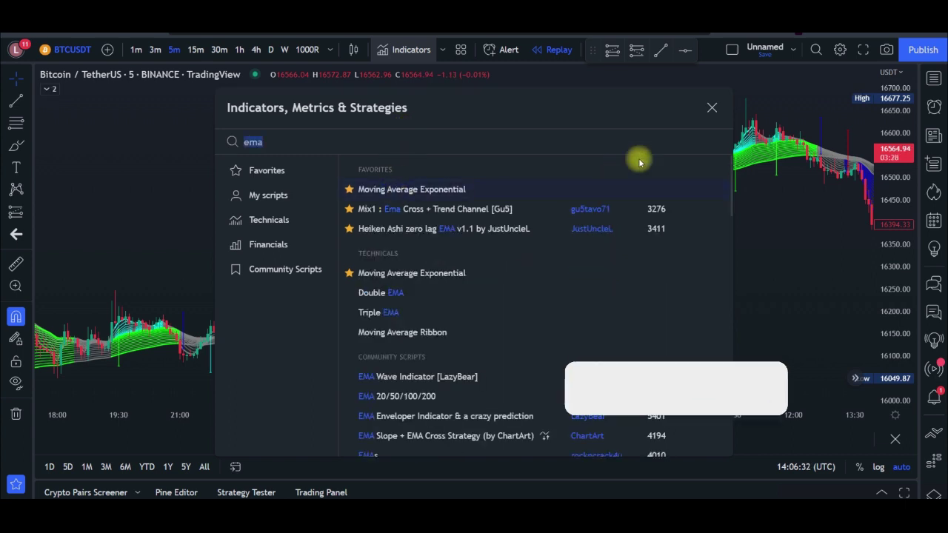
click(711, 108)
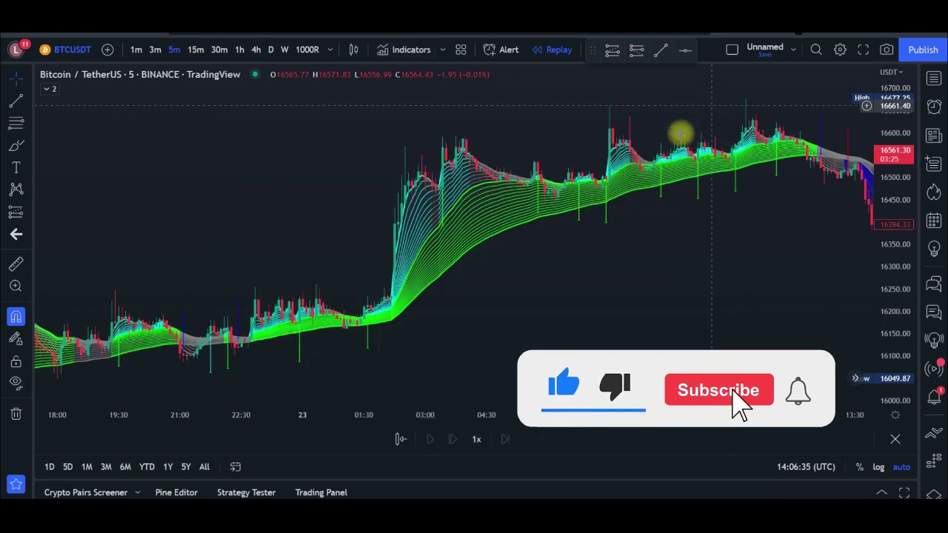
Set the EMA indicator's length to 200 and change its line colour to white
click(47, 89)
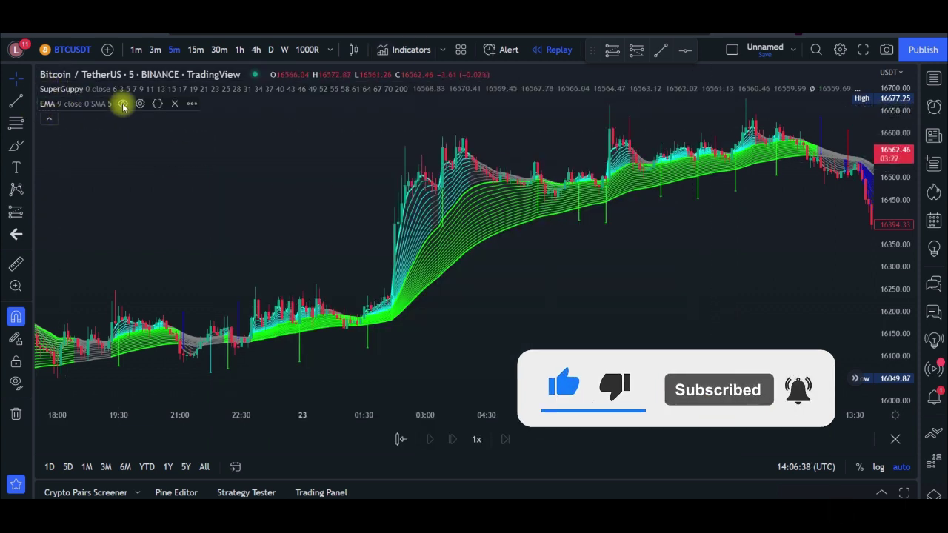
click(141, 105)
click(433, 214)
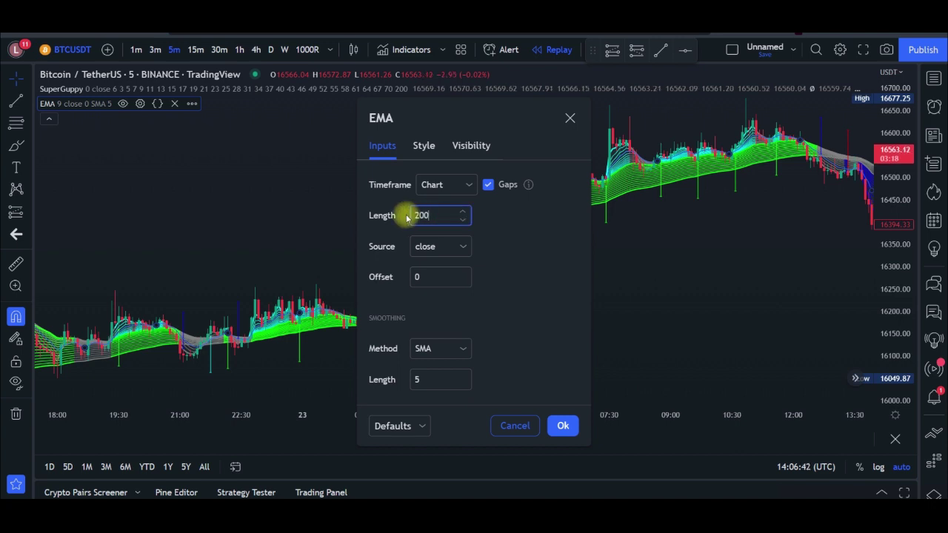
click(421, 143)
click(482, 187)
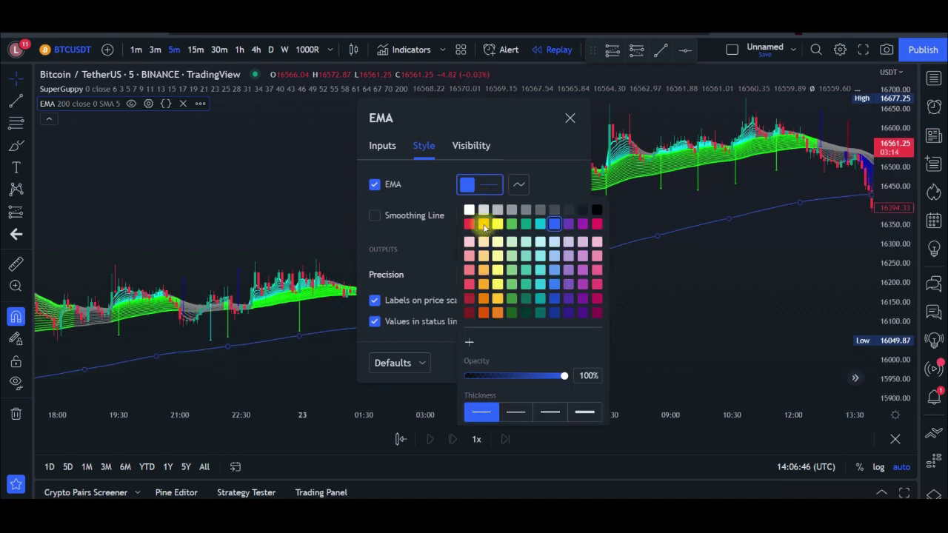
click(470, 211)
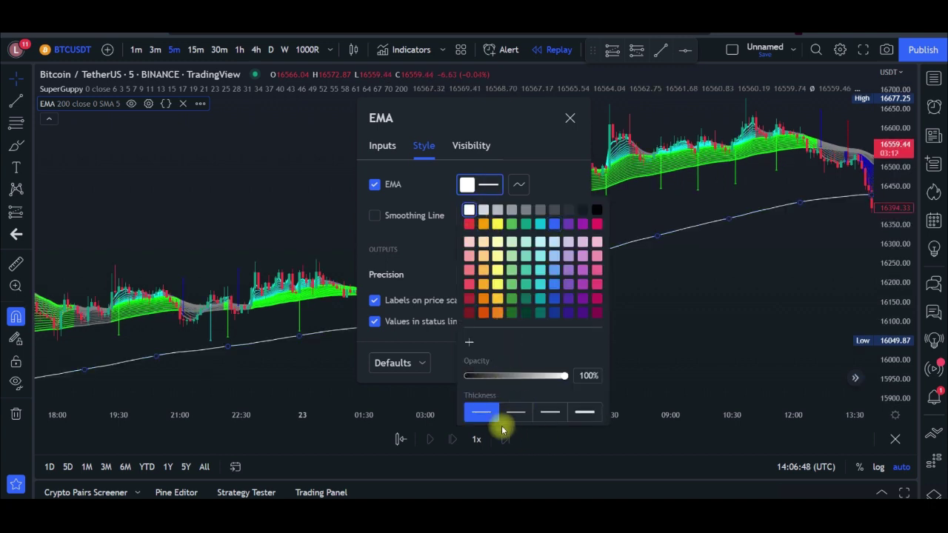
click(546, 169)
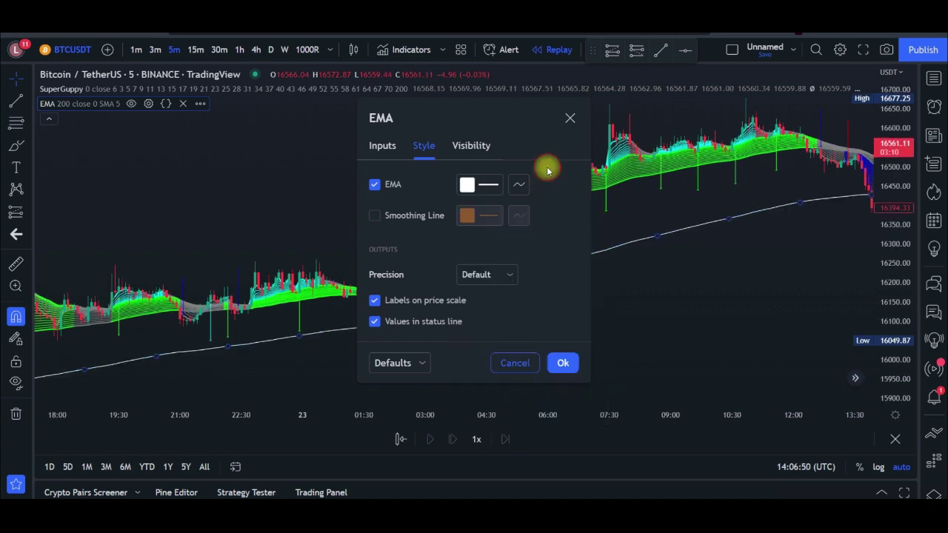
click(563, 362)
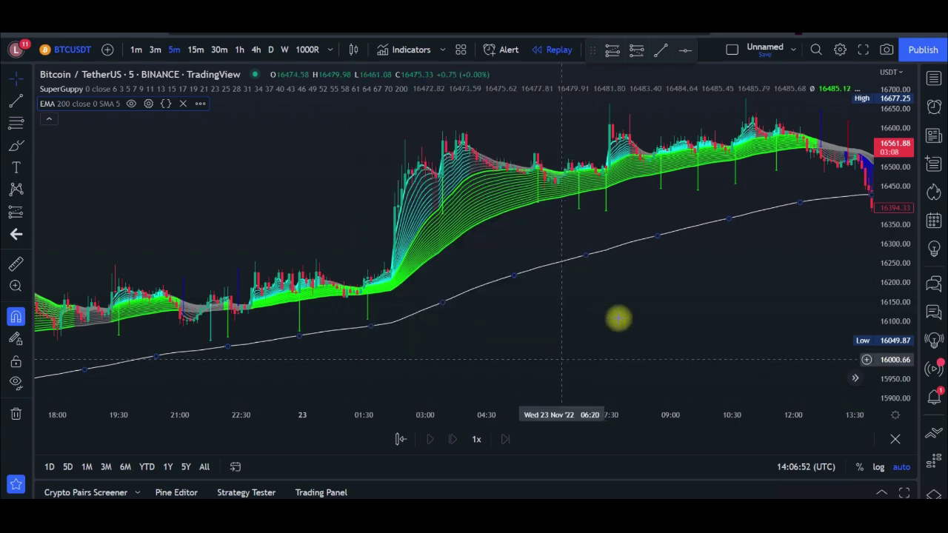
Bring the 22 Nov trend change into view and collapse the chart's indicator legend
scroll(500, 323, down, 5)
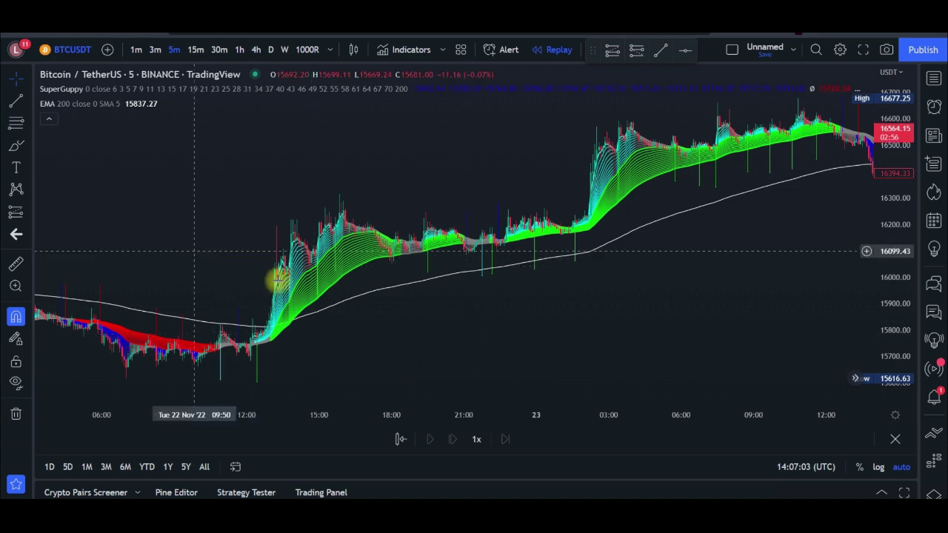
scroll(326, 334, up, 4)
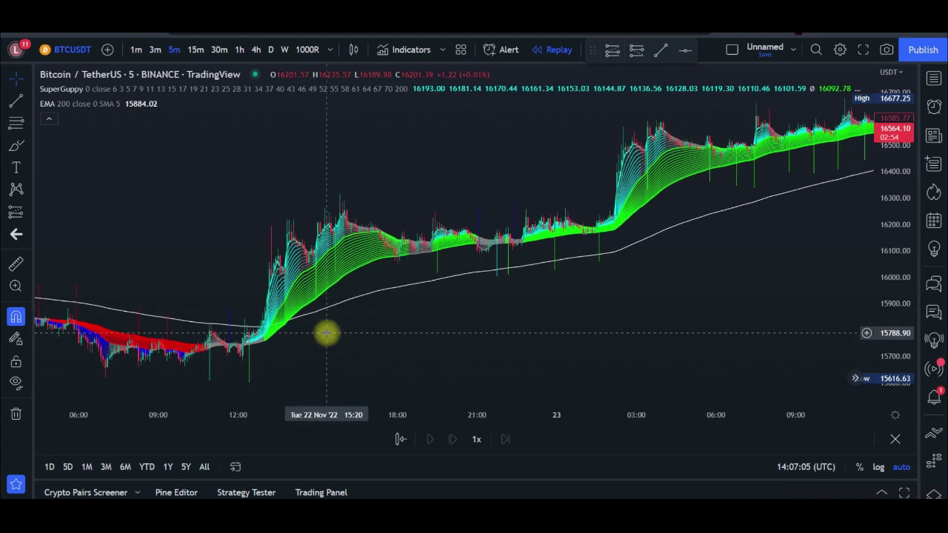
scroll(326, 333, up, 1)
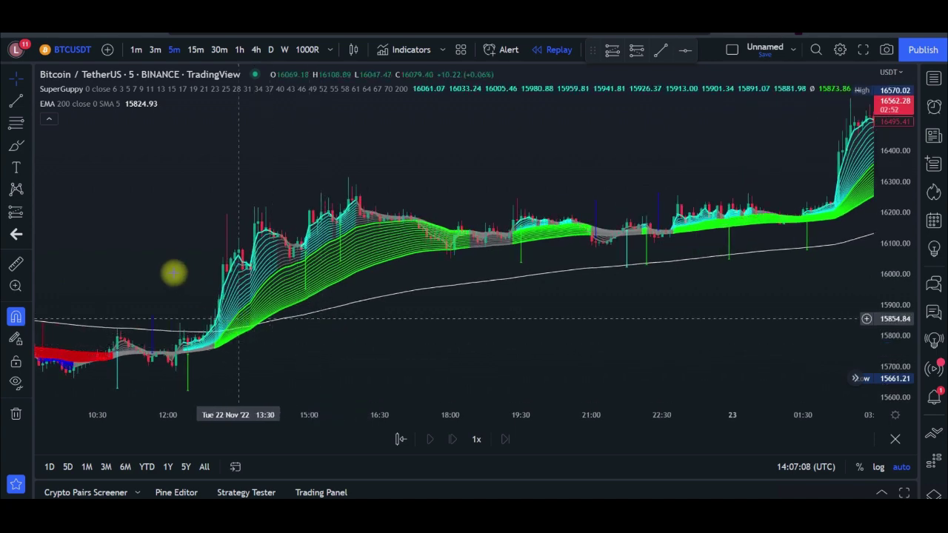
drag(345, 240, 439, 206)
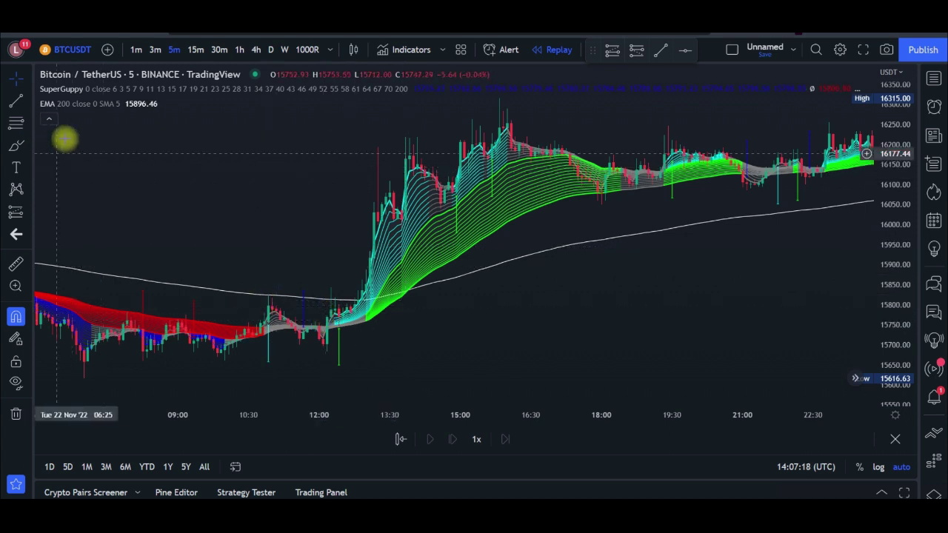
click(51, 121)
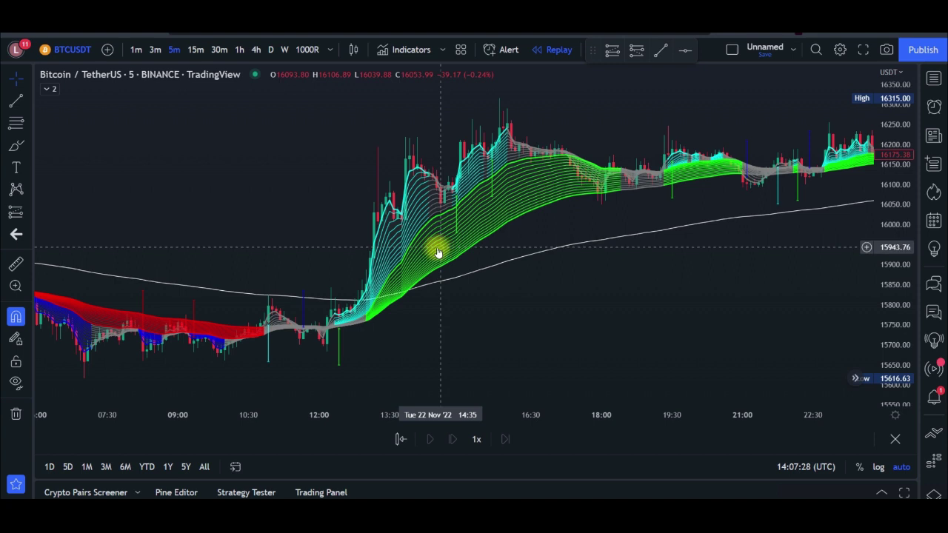
Circle the green arrow signals near 14:55 and 15:40 on 22 Nov and clear the marks
scroll(434, 251, up, 4)
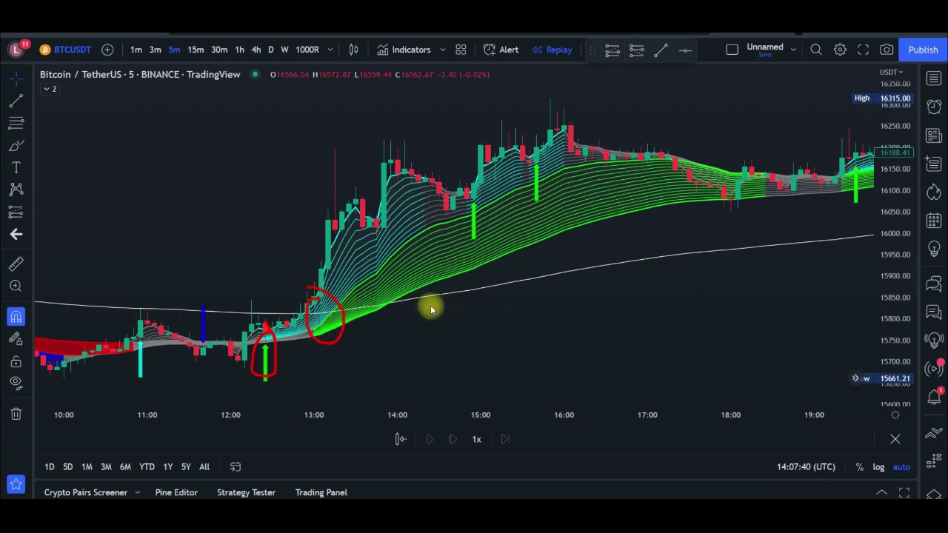
drag(466, 243, 501, 198)
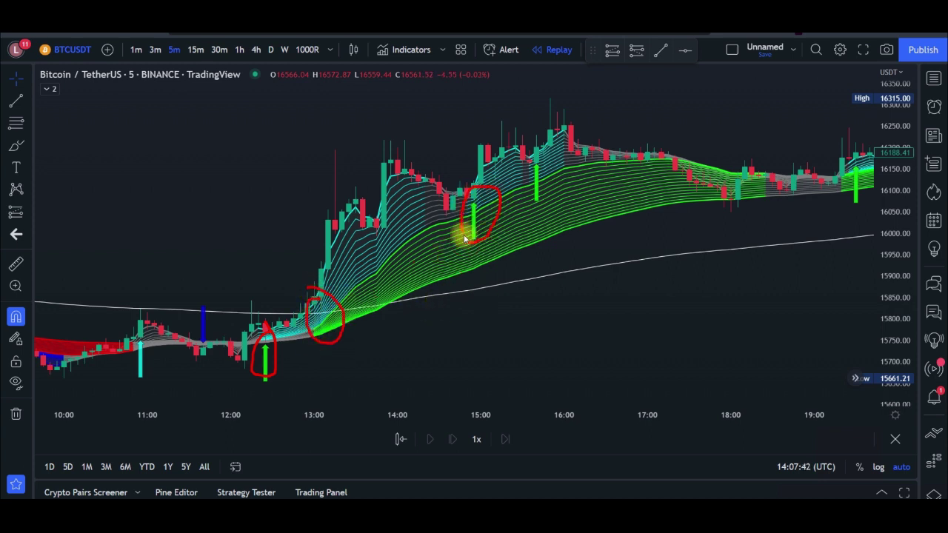
drag(576, 200, 530, 194)
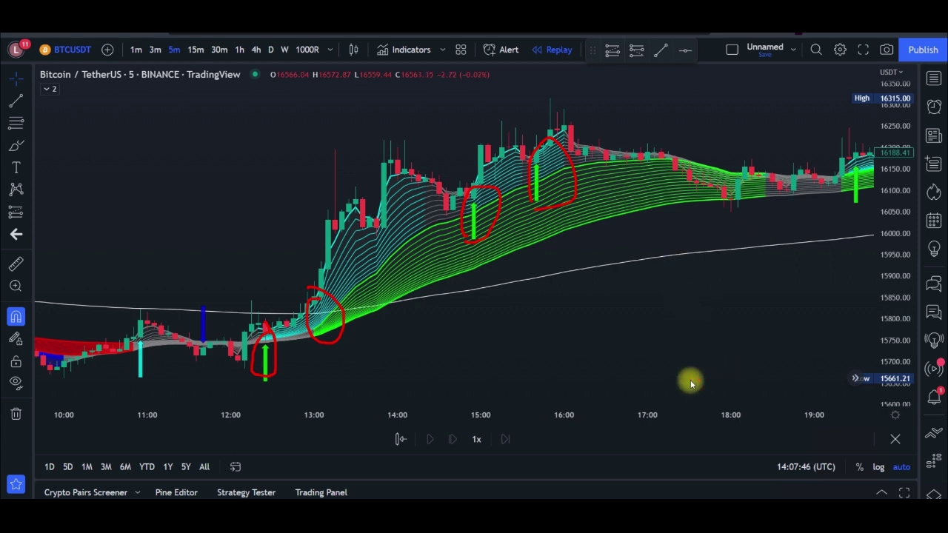
key(Escape)
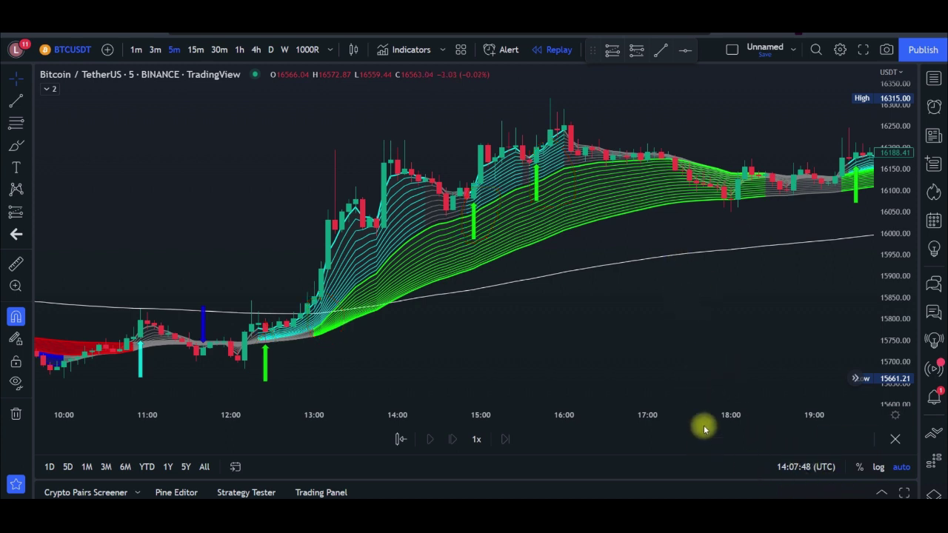
Examine the green arrow signals above the 200 EMA from 19:30 on 22 Nov to 03:30 on 23 Nov
drag(580, 309, 254, 313)
drag(727, 305, 392, 334)
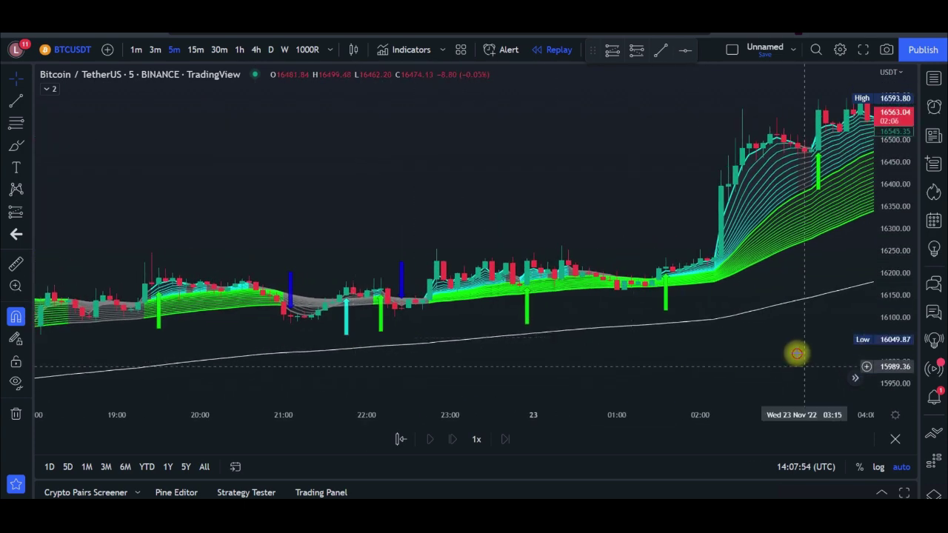
drag(641, 364, 558, 366)
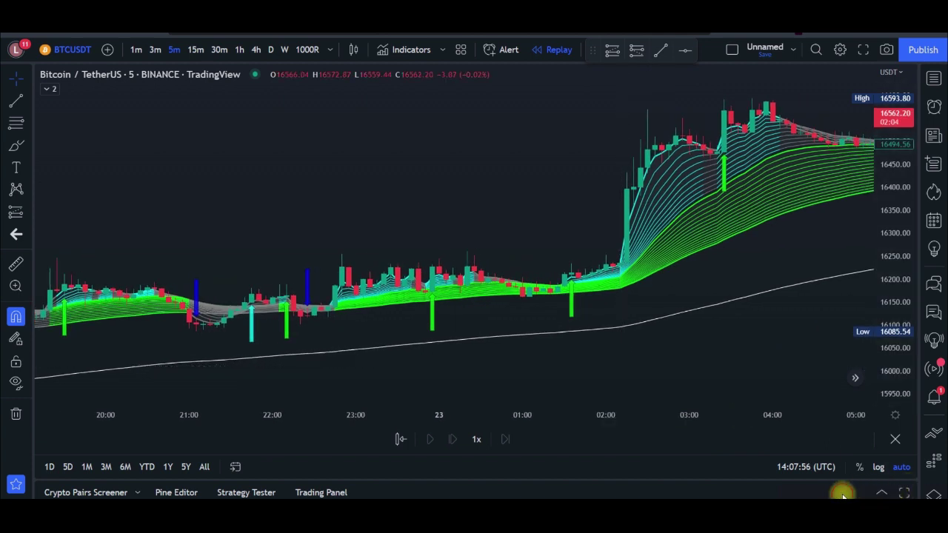
drag(568, 265, 580, 259)
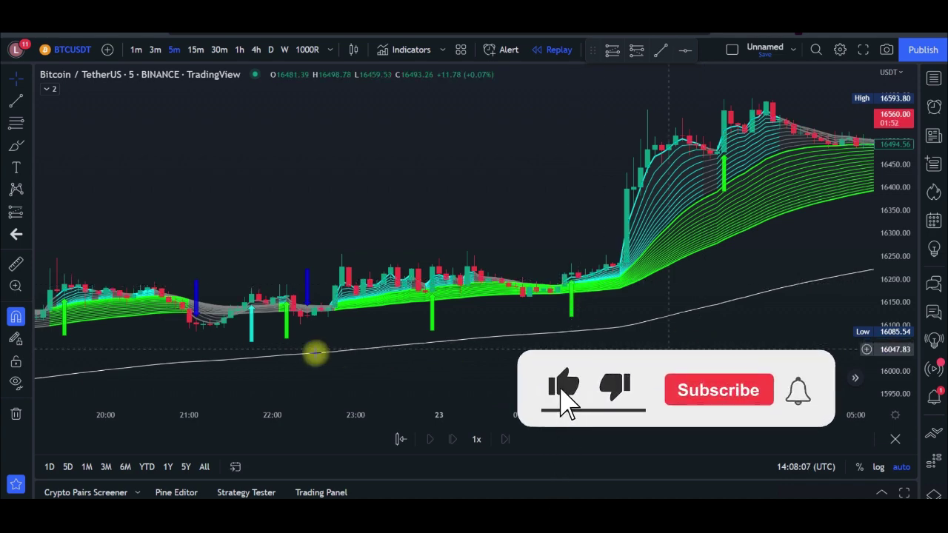
Circle the red arrow signals below the 200 EMA near 17:00, 18:45 and 21:30 on 21 Nov
drag(192, 363, 730, 277)
drag(212, 378, 817, 233)
drag(324, 243, 709, 194)
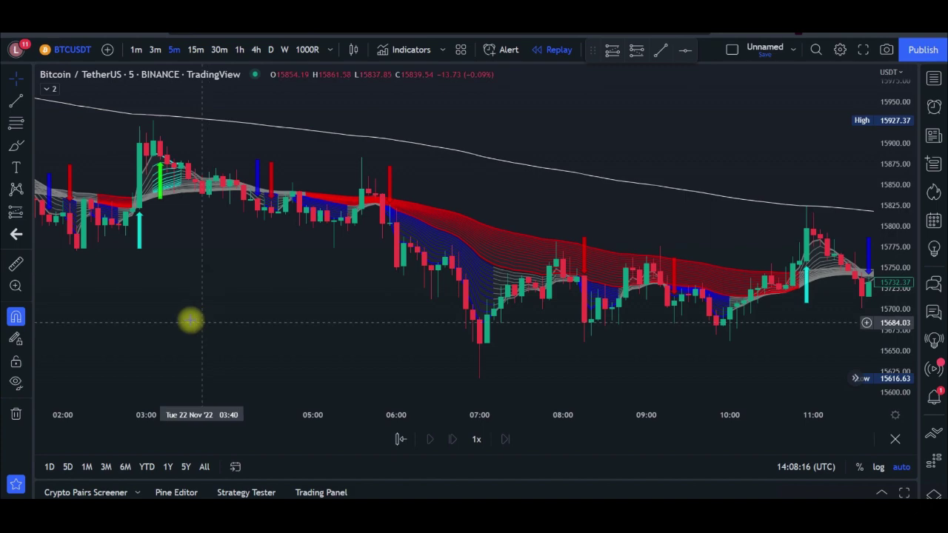
drag(435, 317, 597, 354)
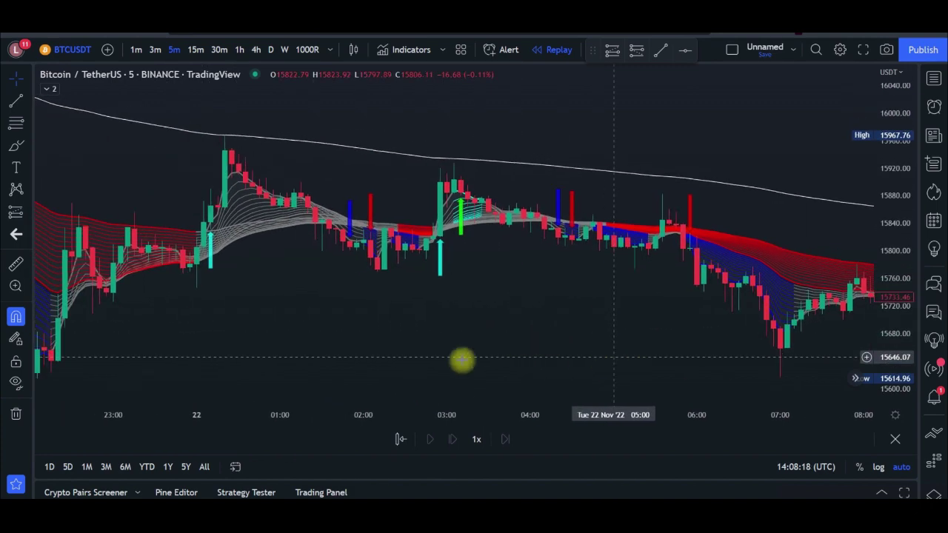
drag(529, 317, 735, 303)
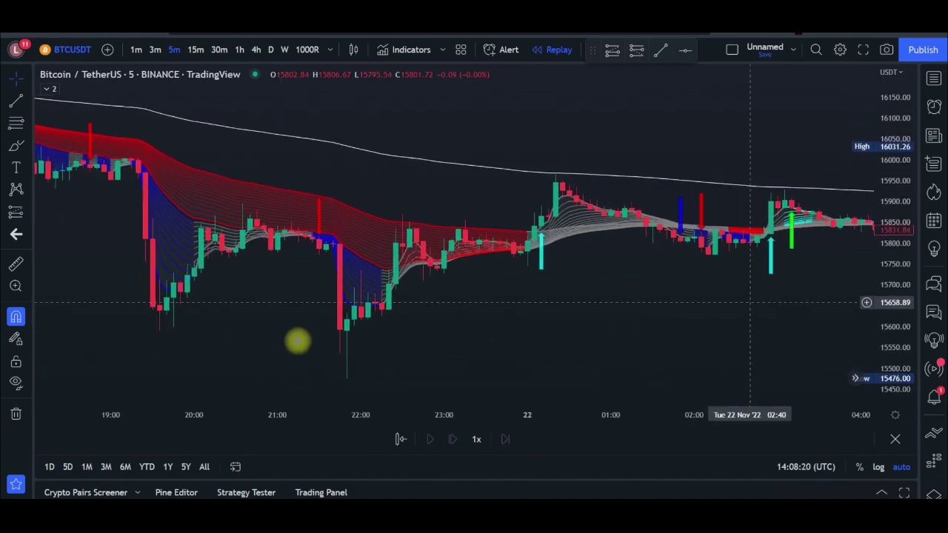
drag(178, 319, 577, 322)
drag(678, 333, 619, 330)
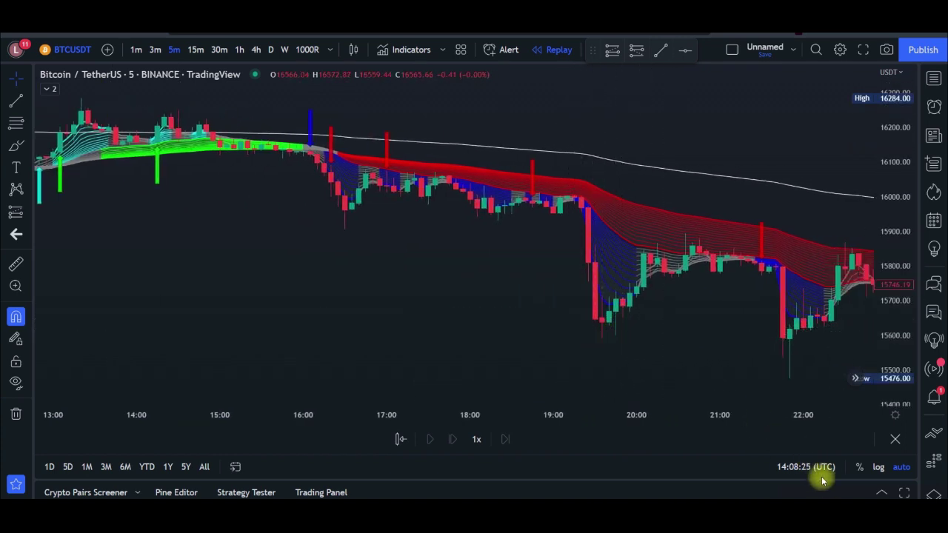
drag(385, 121, 369, 105)
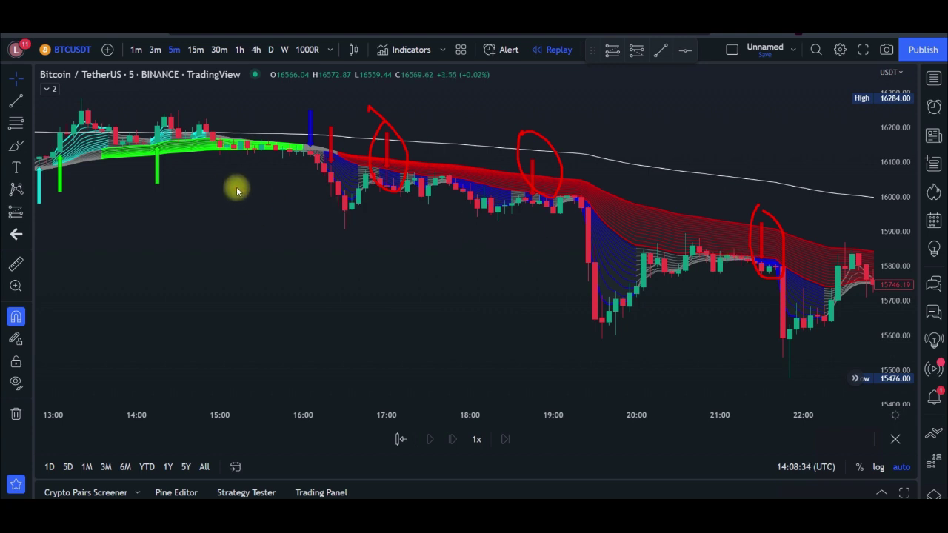
Circle the green band between about 13:30 and 16:00 on 21 Nov and the red arrows near 17:00 and 18:45
mouse_move(74, 123)
mouse_down()
mouse_move(70, 156)
mouse_move(224, 167)
mouse_move(313, 153)
mouse_move(226, 109)
mouse_move(72, 122)
mouse_up()
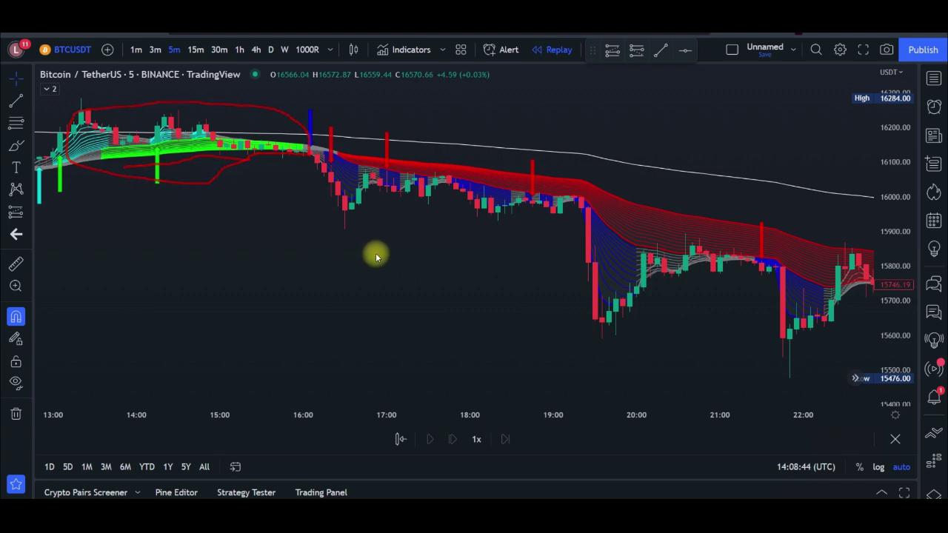
drag(148, 186, 312, 165)
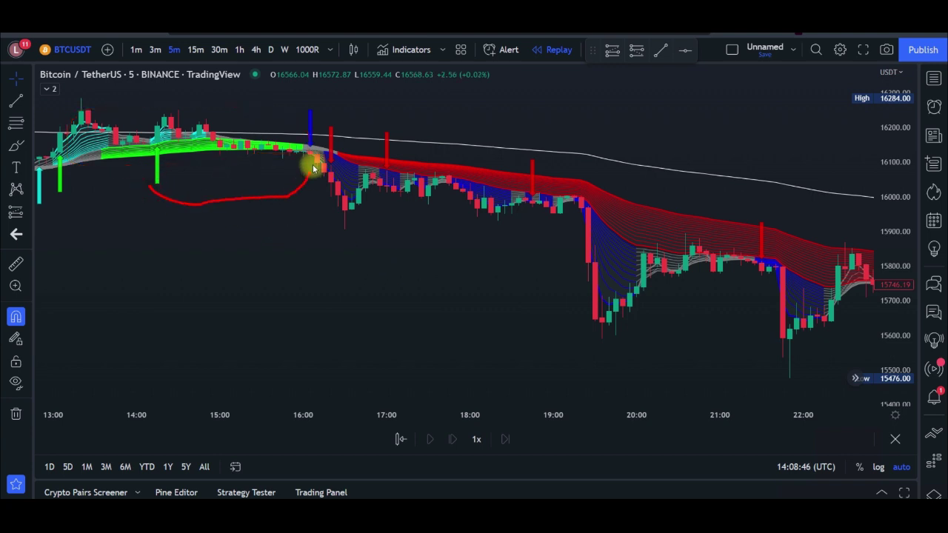
drag(204, 111, 127, 205)
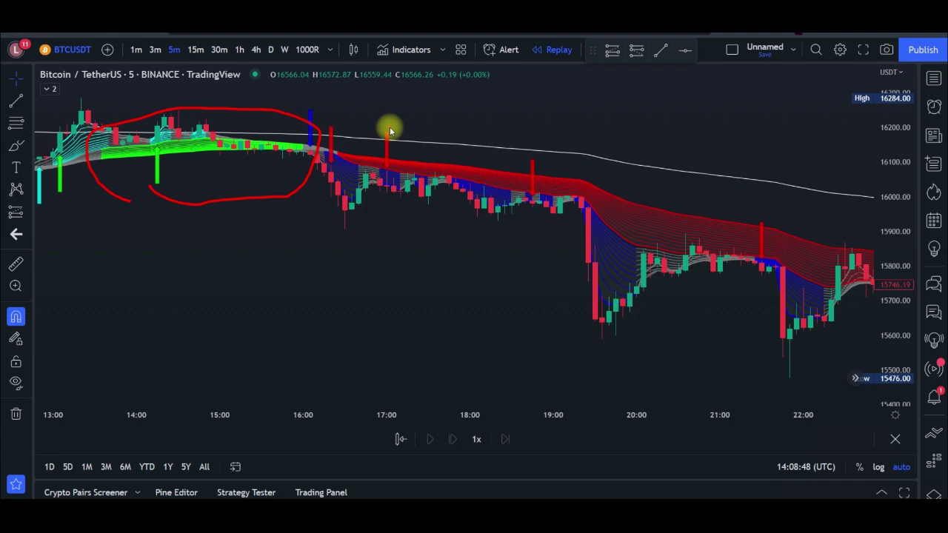
drag(394, 171, 386, 127)
mouse_move(531, 148)
mouse_down()
mouse_move(555, 214)
mouse_move(542, 152)
mouse_up()
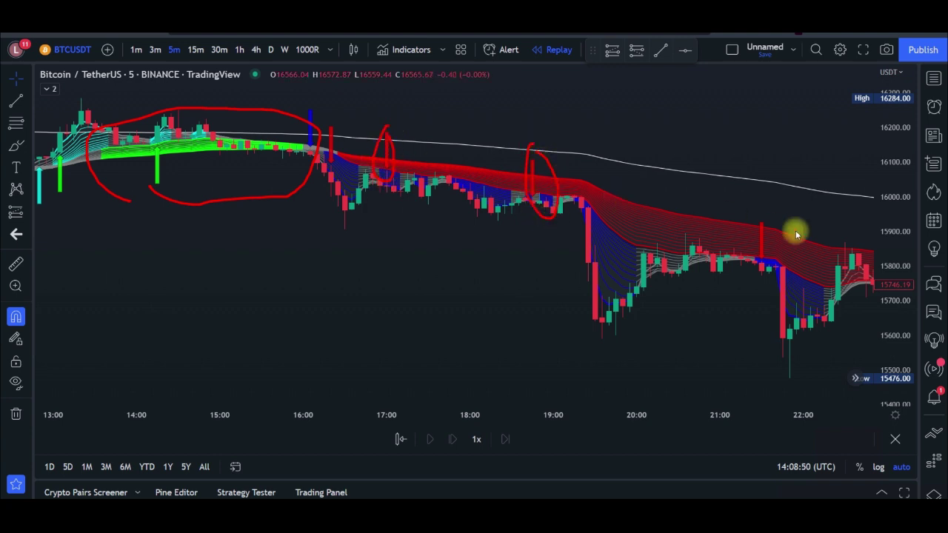
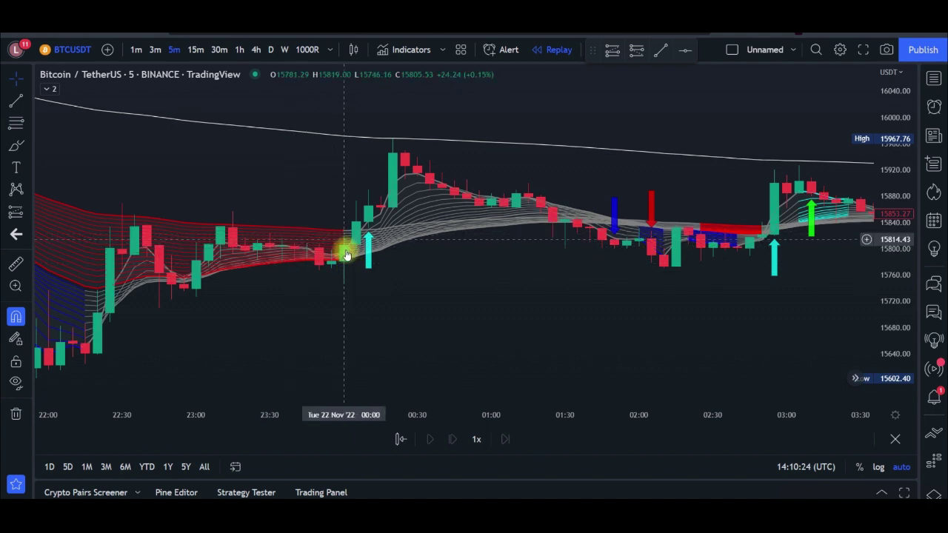
Examine the coloured arrow signals below the 200 EMA from late 21 Nov through the morning of 22 Nov
drag(566, 299, 671, 306)
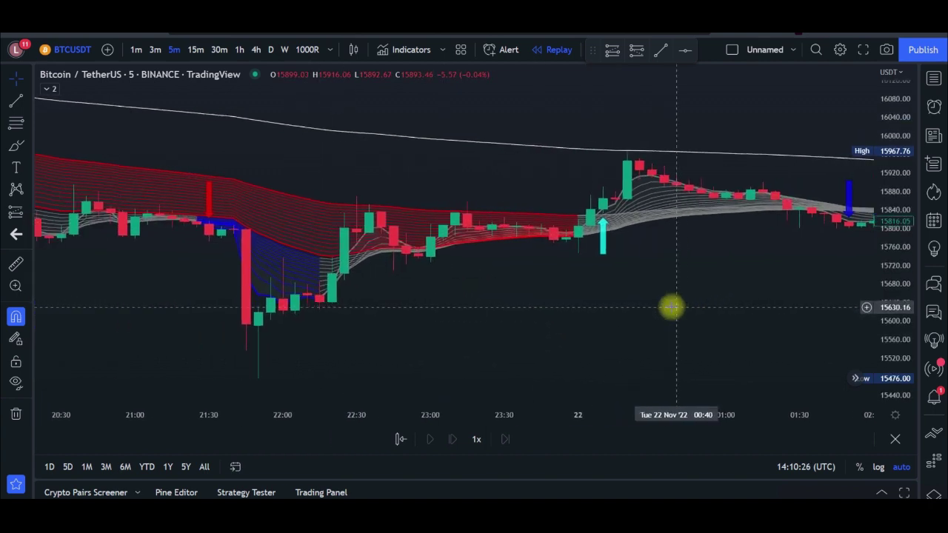
drag(622, 283, 311, 303)
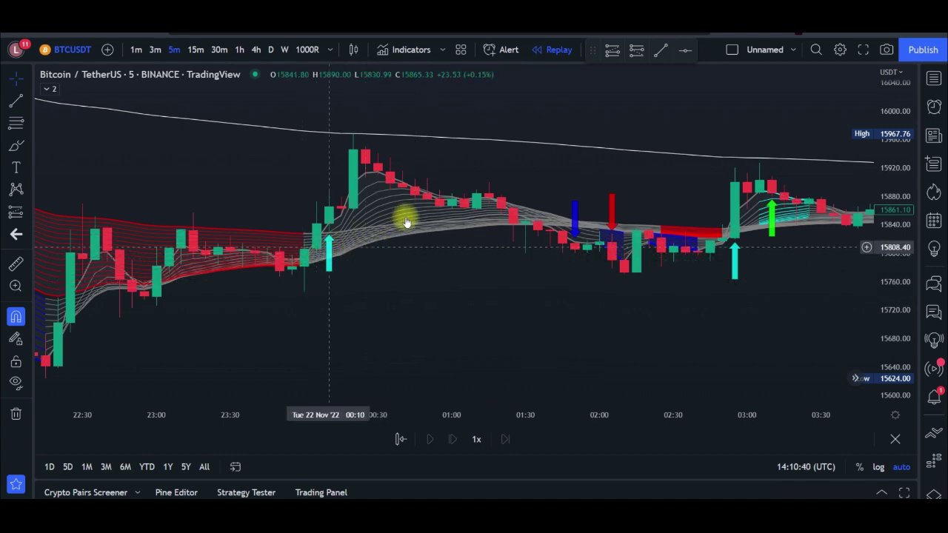
click(787, 298)
drag(733, 320, 242, 330)
drag(603, 280, 273, 252)
drag(689, 334, 116, 227)
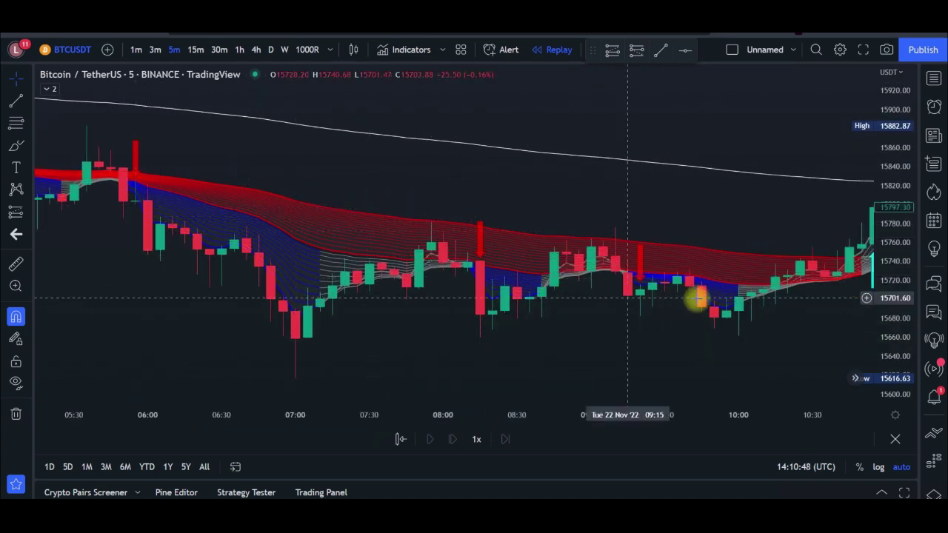
Circle the blue arrow near 11:40 and the green arrow near 12:25 on 22 Nov and clear the marks
drag(641, 323, 338, 307)
drag(523, 334, 360, 326)
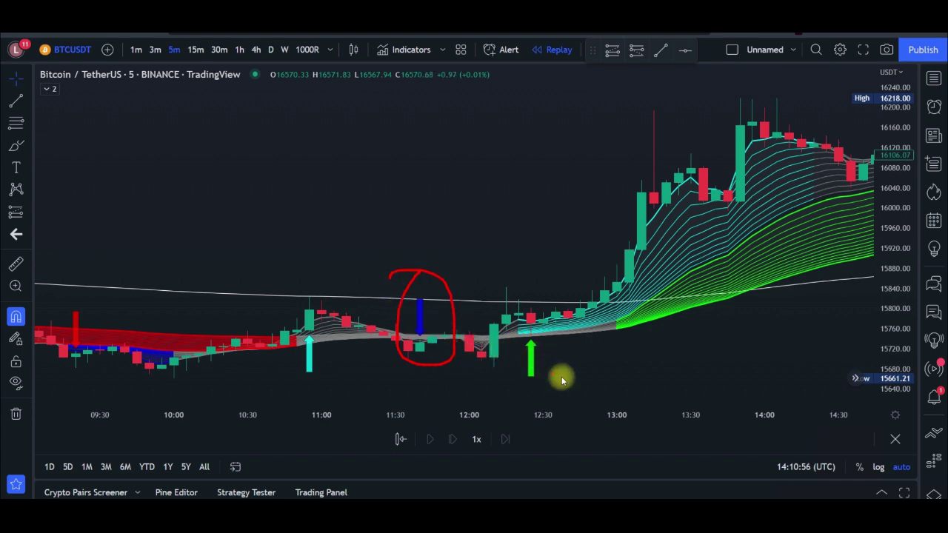
mouse_move(545, 341)
mouse_down()
mouse_move(543, 387)
mouse_move(540, 341)
mouse_up()
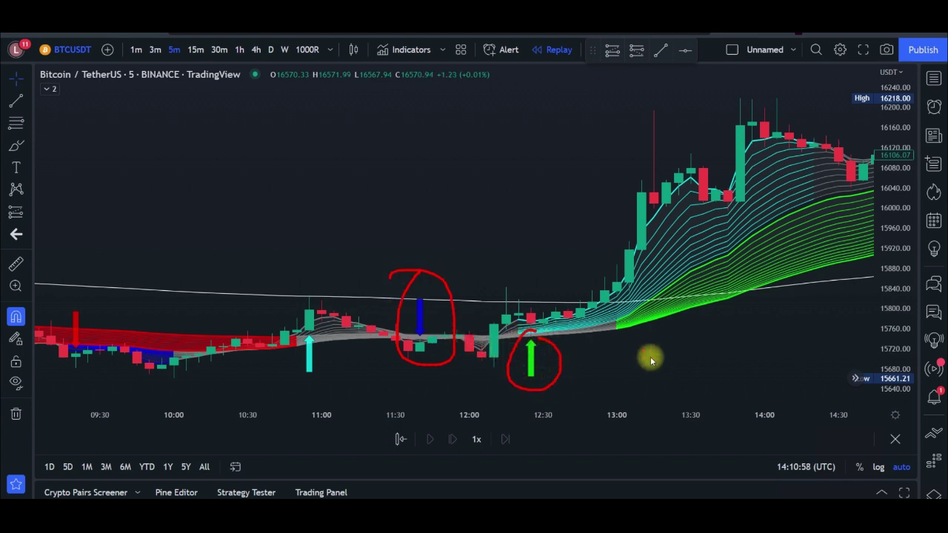
key(Escape)
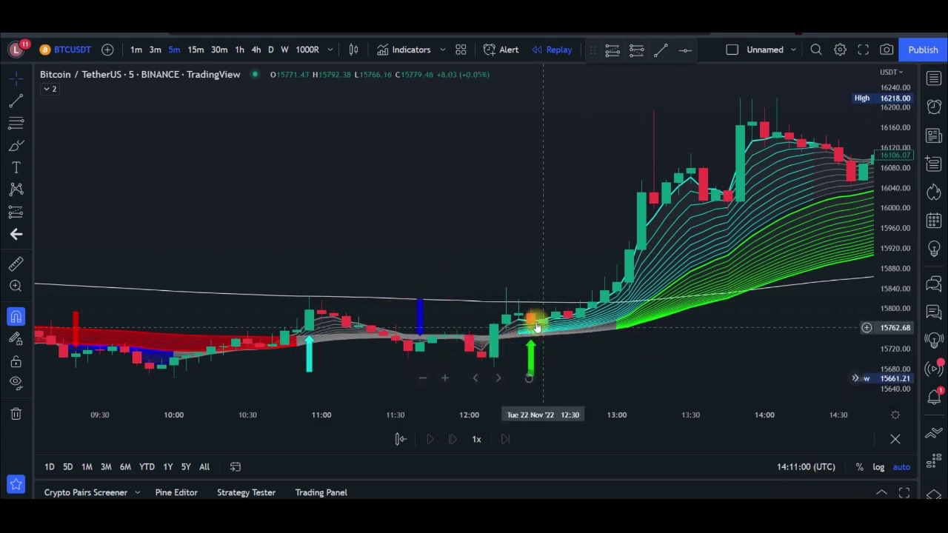
drag(614, 349, 376, 333)
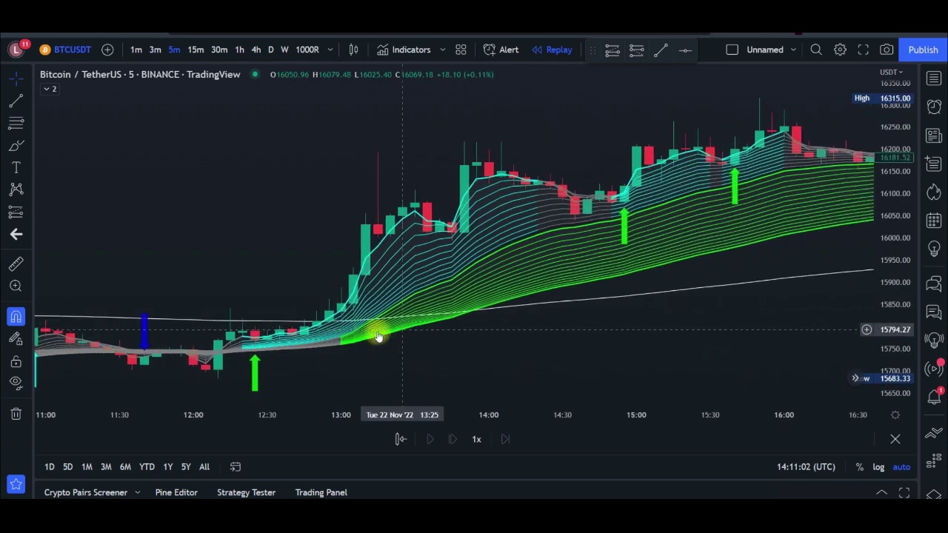
Place a long position at the foot of the green arrow near 14:55 on 22 Nov, with magnet snapping on
mouse_move(643, 320)
mouse_down()
mouse_move(443, 322)
mouse_move(630, 311)
mouse_up()
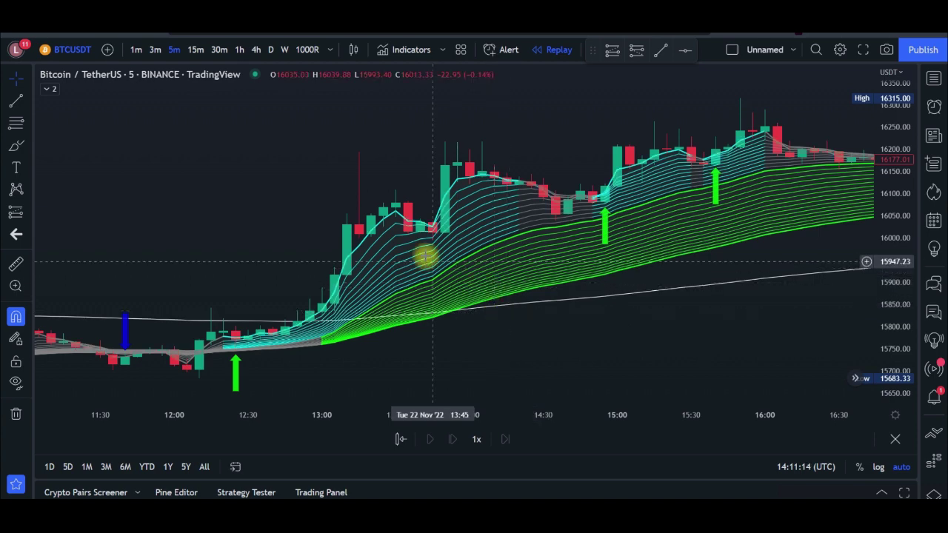
scroll(430, 266, down, 5)
scroll(431, 275, down, 2)
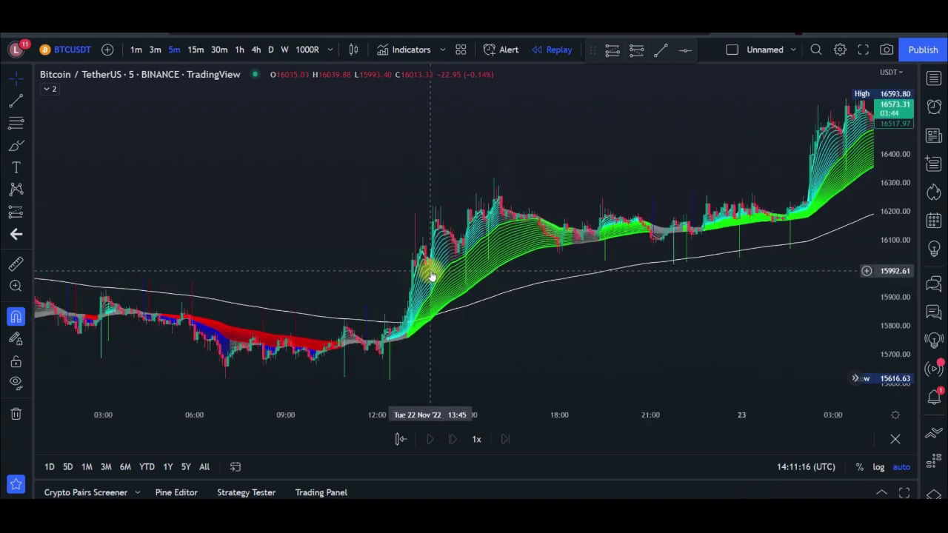
scroll(431, 275, down, 1)
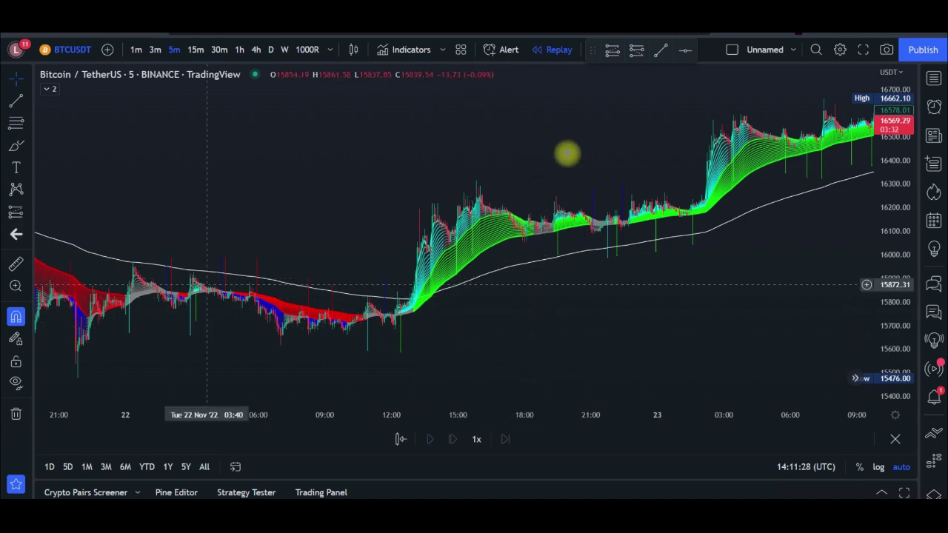
click(611, 50)
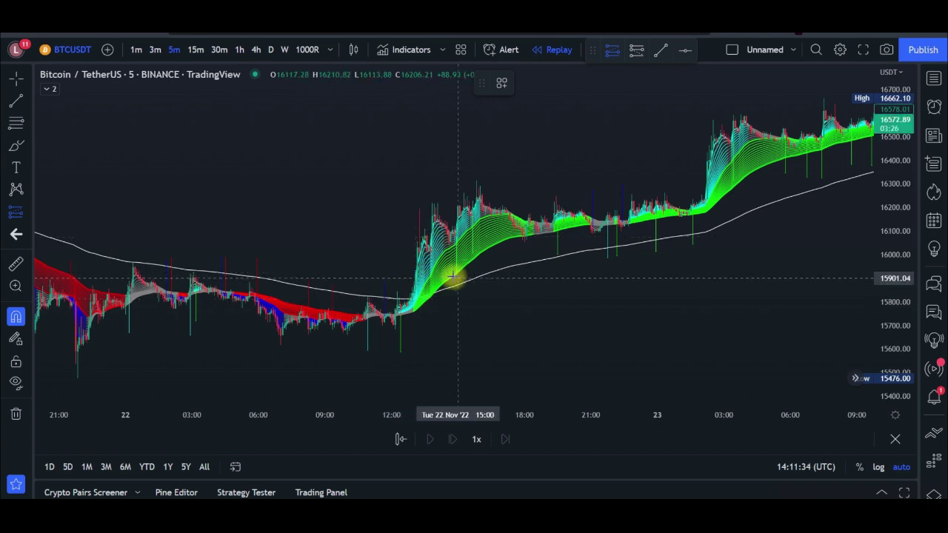
scroll(446, 273, up, 5)
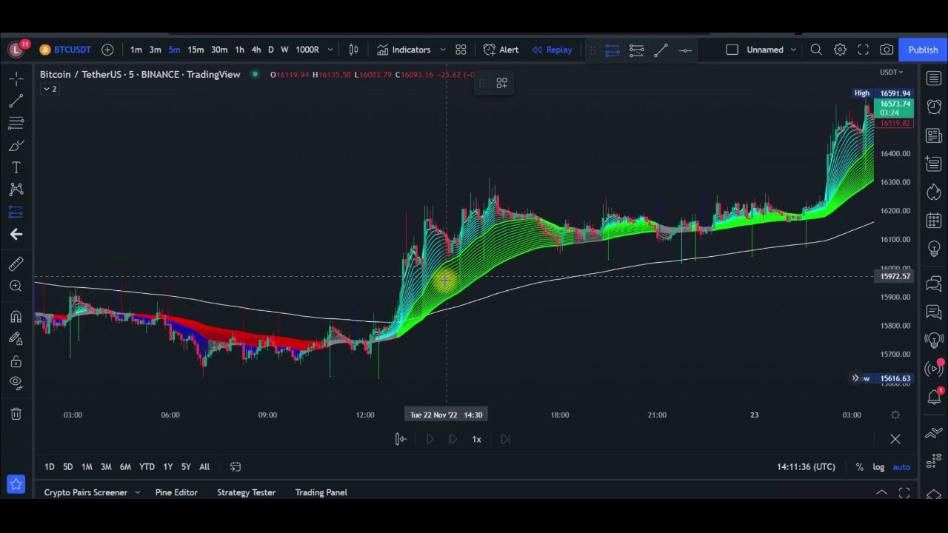
scroll(442, 291, up, 3)
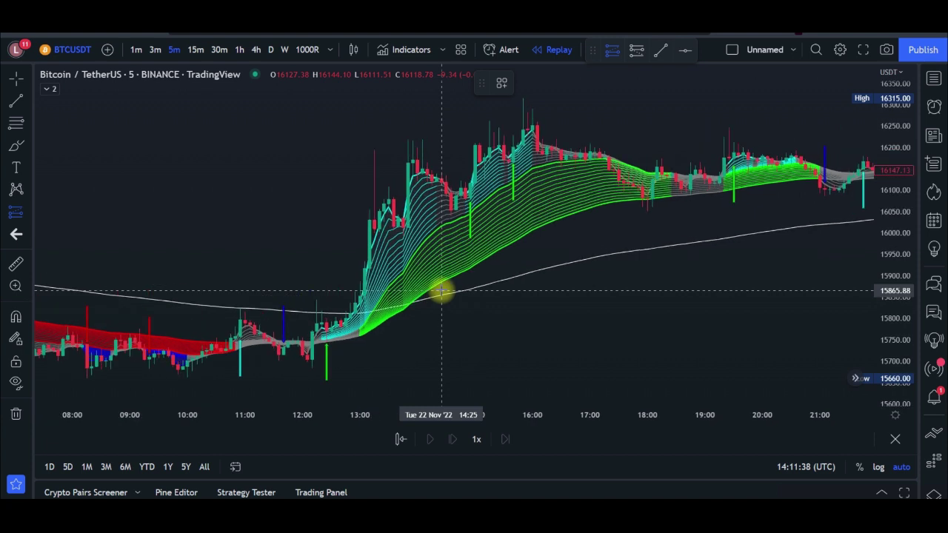
key(ctrl)
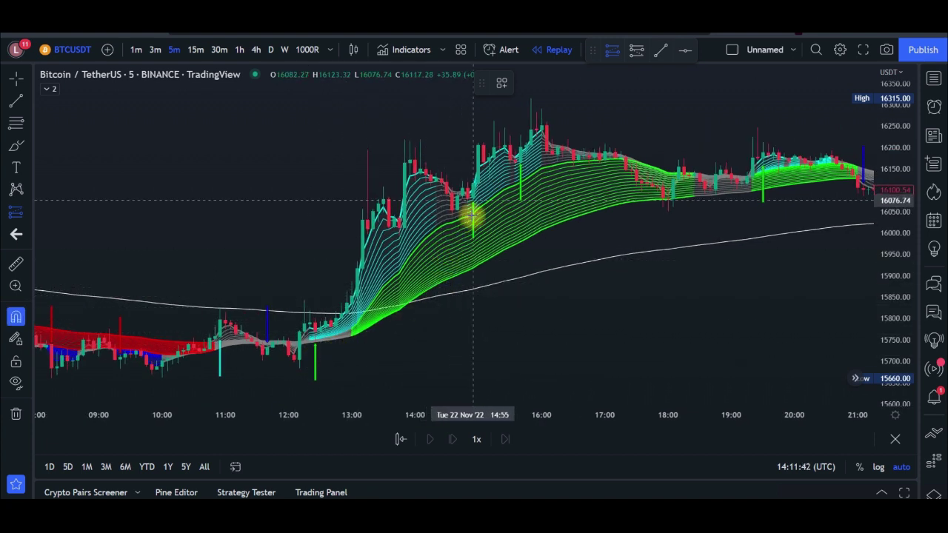
click(472, 236)
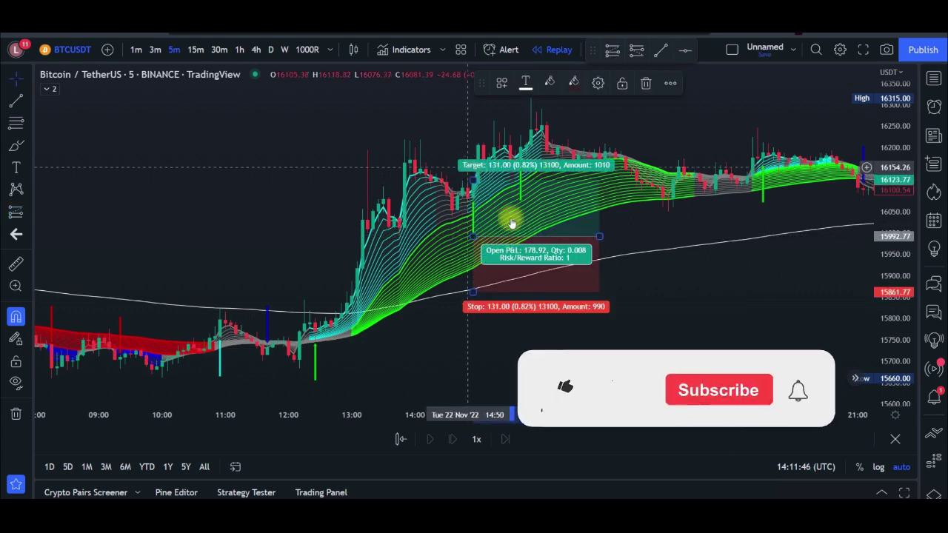
Set the long position's stop to 15864.44 near the 200 EMA and its target to 16206.21, and delete the position
drag(474, 295, 473, 288)
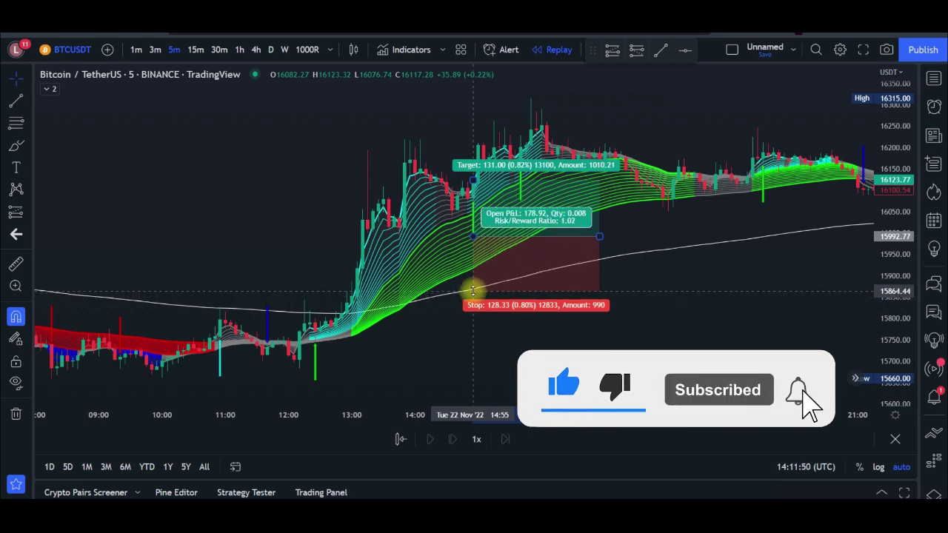
mouse_move(472, 181)
mouse_down()
mouse_move(472, 123)
mouse_move(478, 157)
mouse_up()
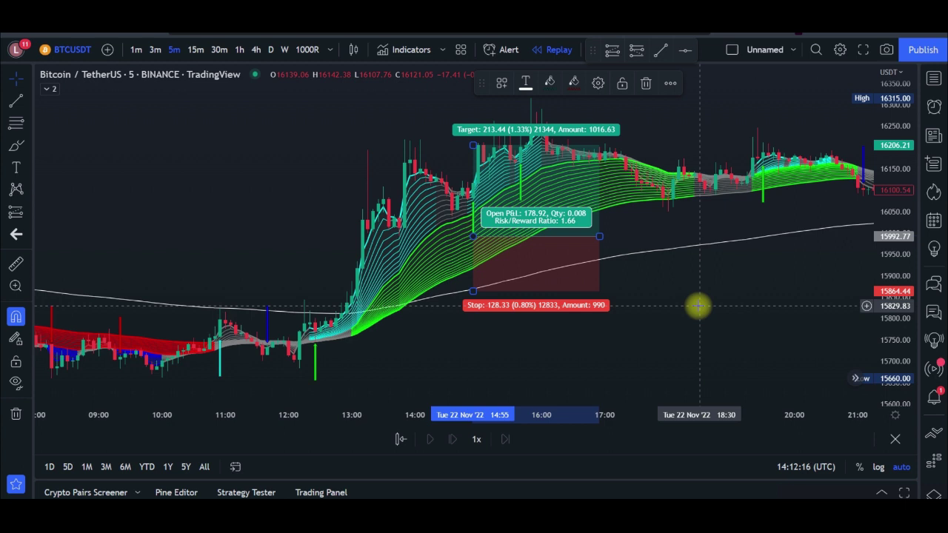
click(645, 83)
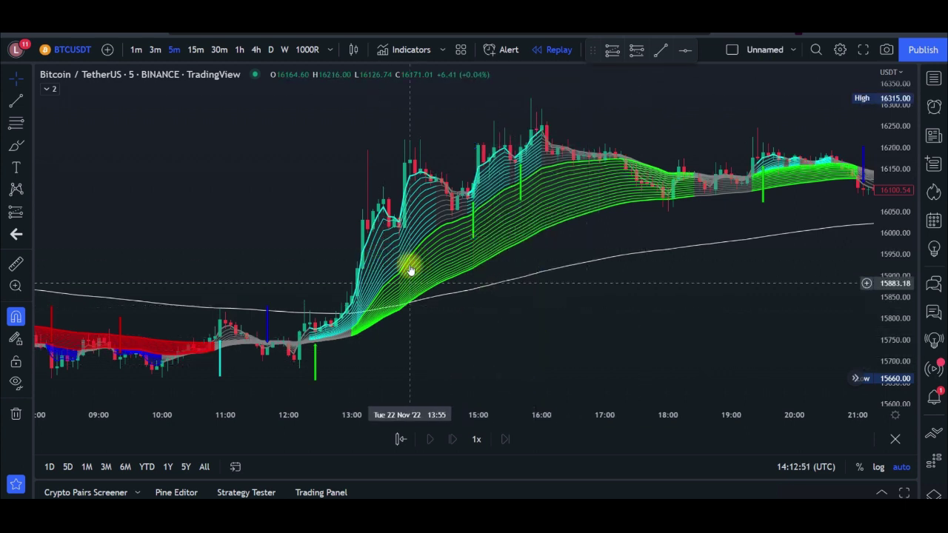
Show the alerts list beside the chart and start a new alert on BTCUSDT
drag(482, 268, 326, 291)
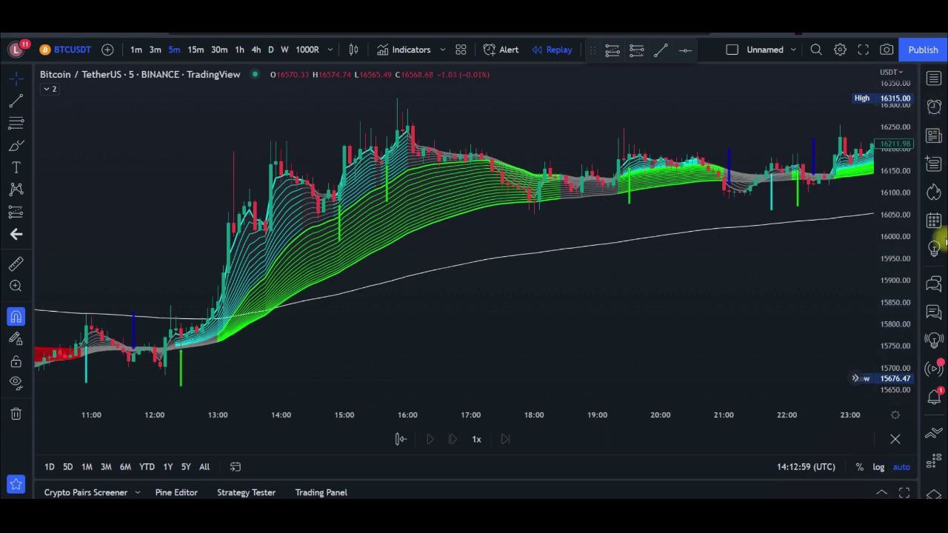
drag(938, 95, 944, 113)
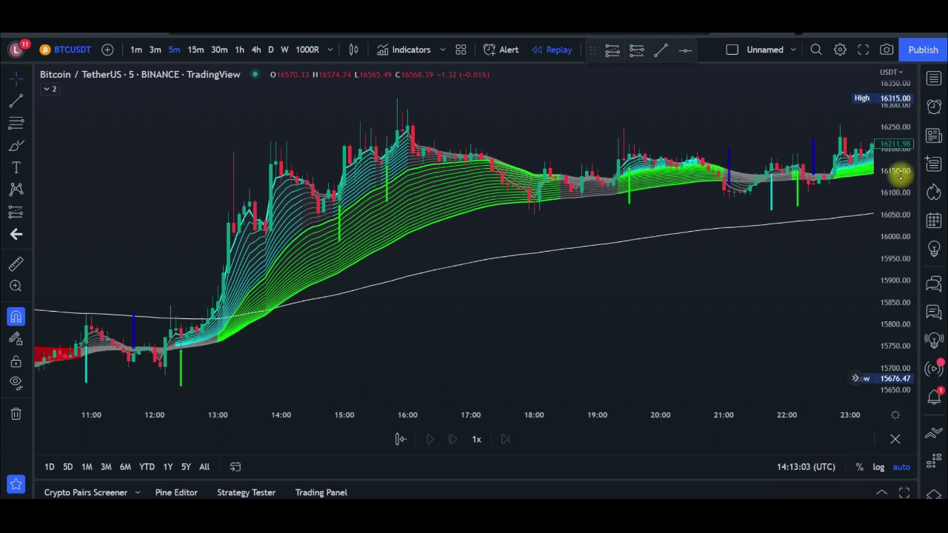
click(934, 108)
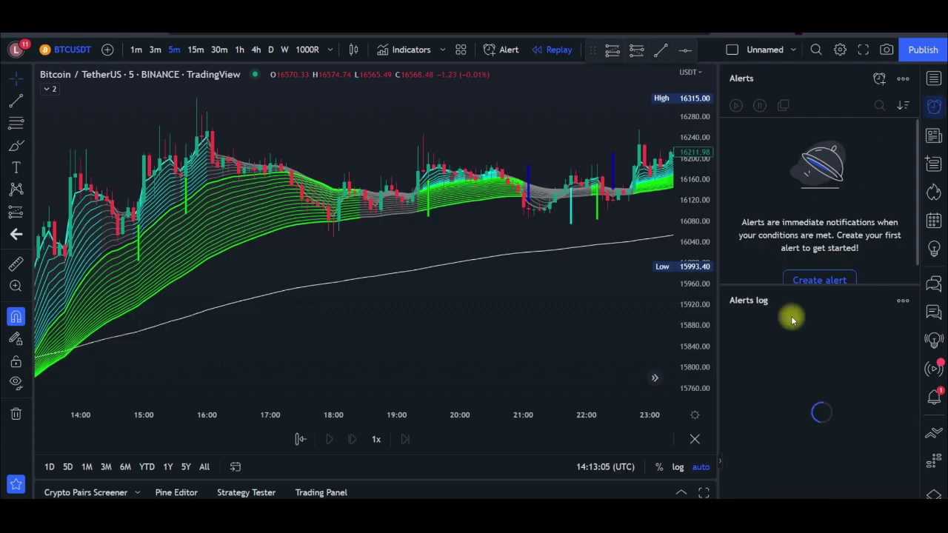
scroll(803, 259, down, 1)
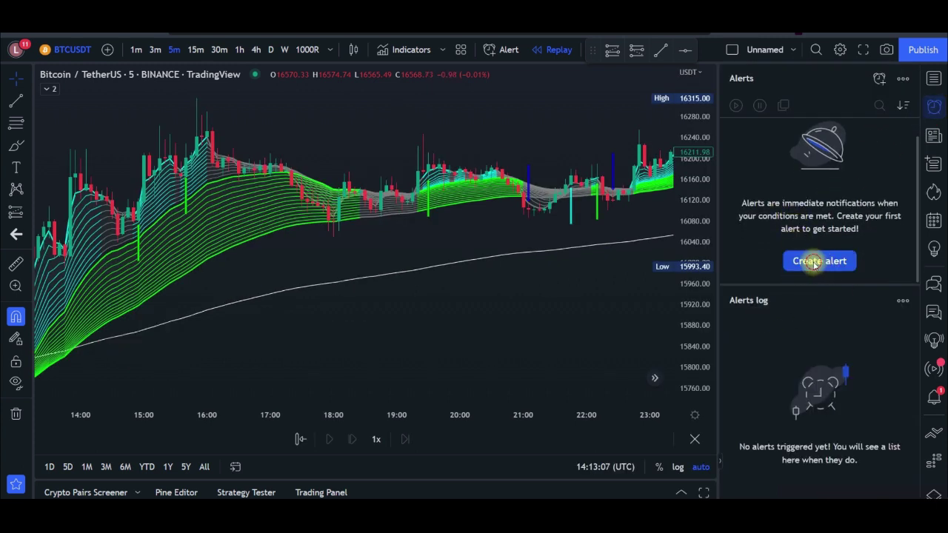
click(820, 267)
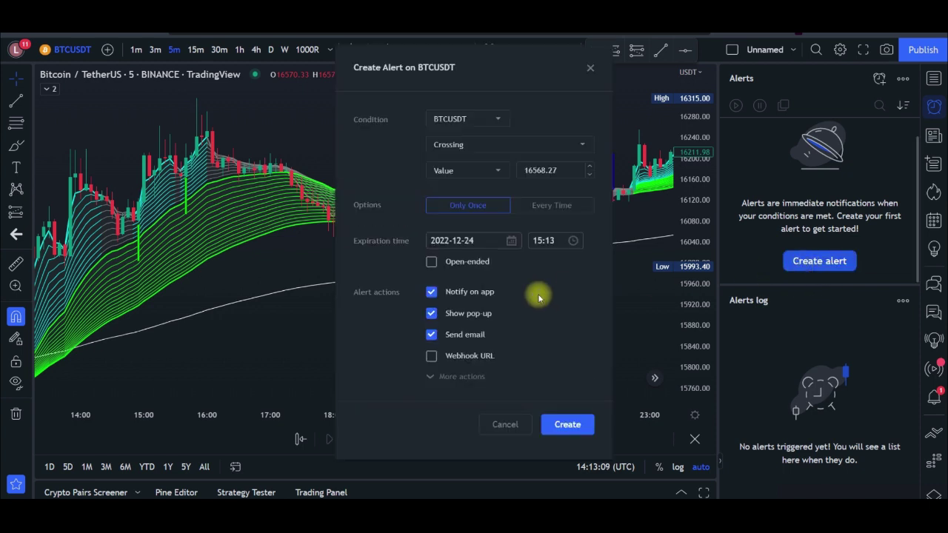
Set the alert condition to SuperGuppy with Buy Arrow, triggering once per bar close
click(476, 207)
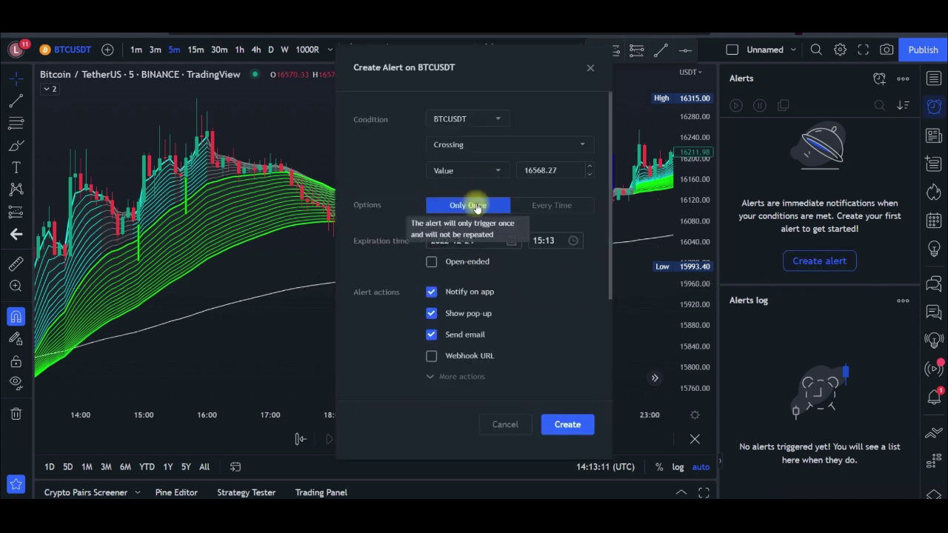
click(474, 120)
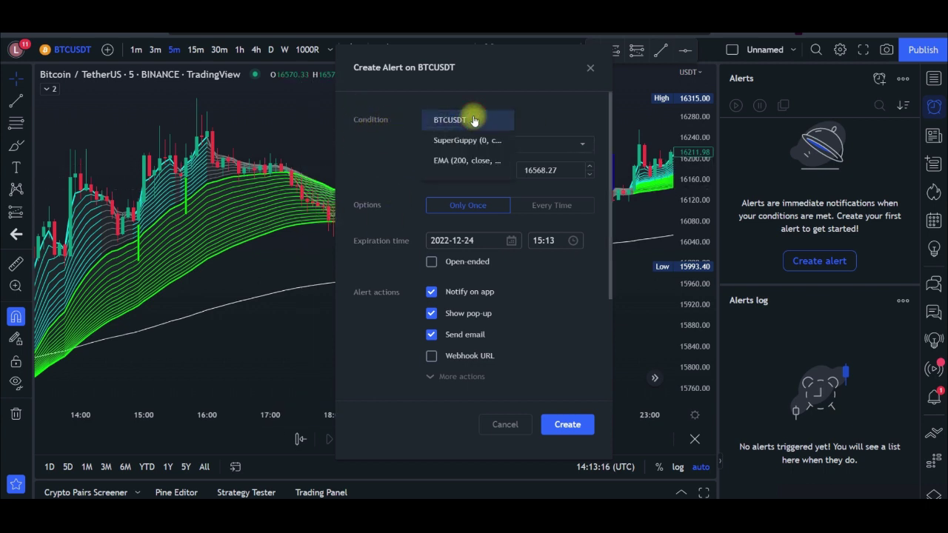
click(447, 148)
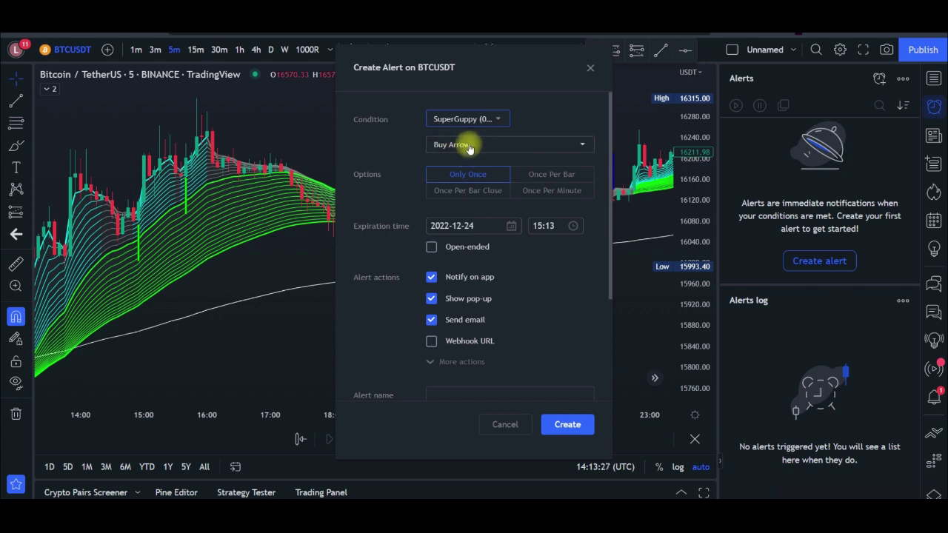
click(468, 146)
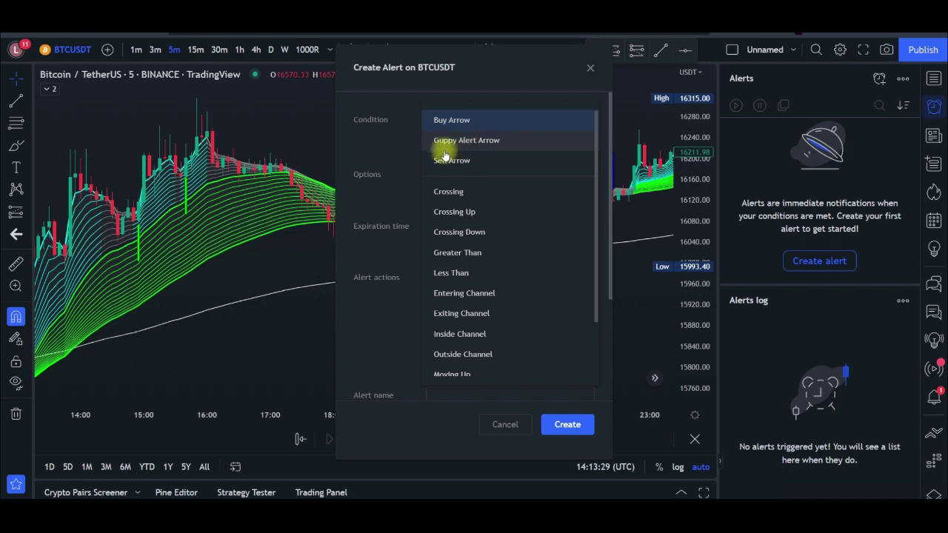
click(393, 157)
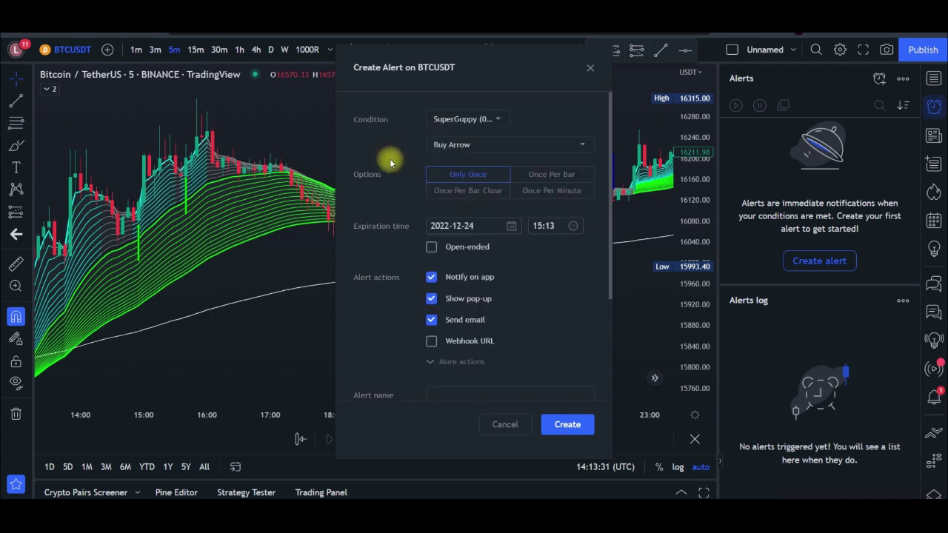
click(482, 145)
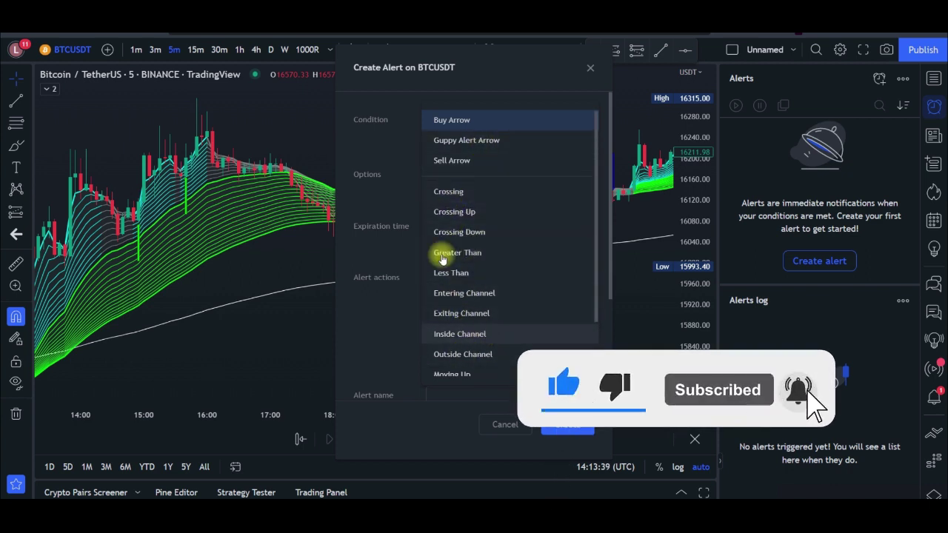
click(460, 120)
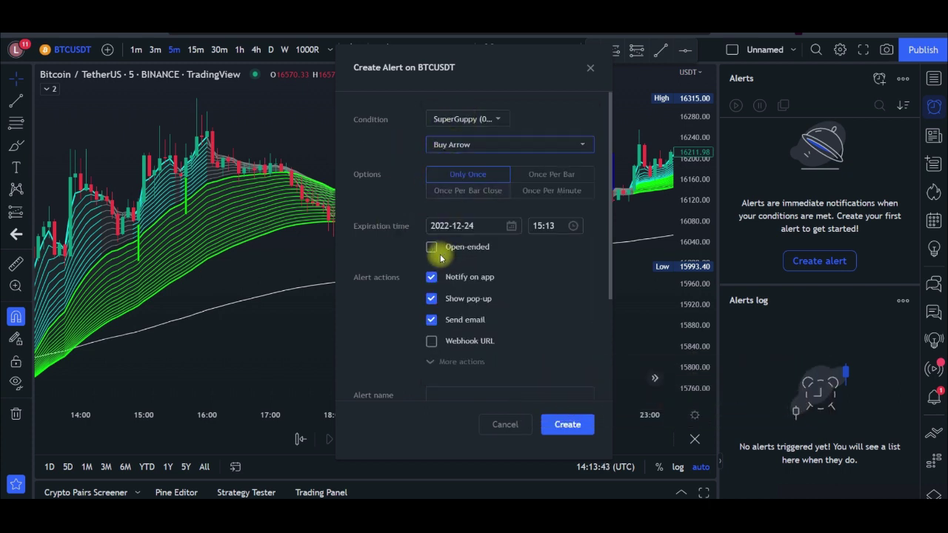
click(455, 191)
Change the alert message to "BUY alert for" and close the alert without creating it
scroll(413, 346, down, 3)
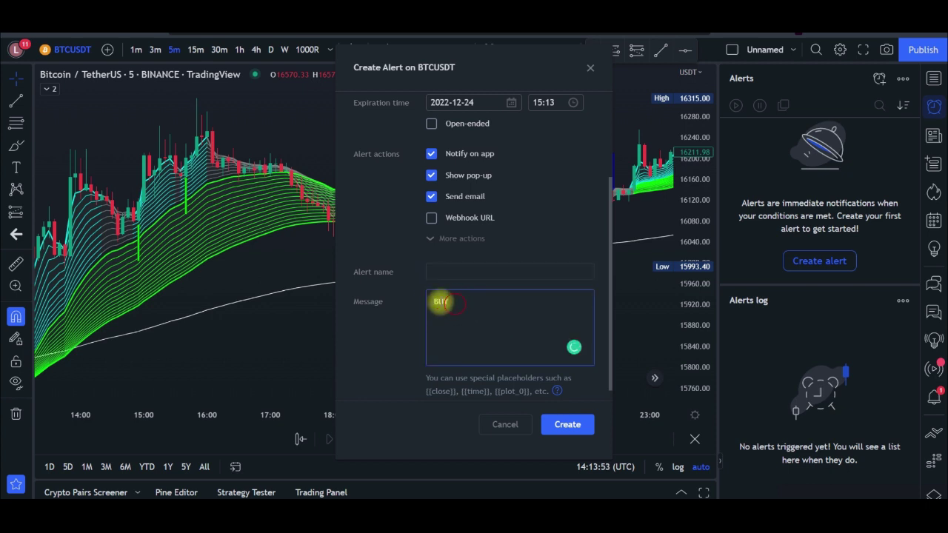
drag(434, 300, 462, 302)
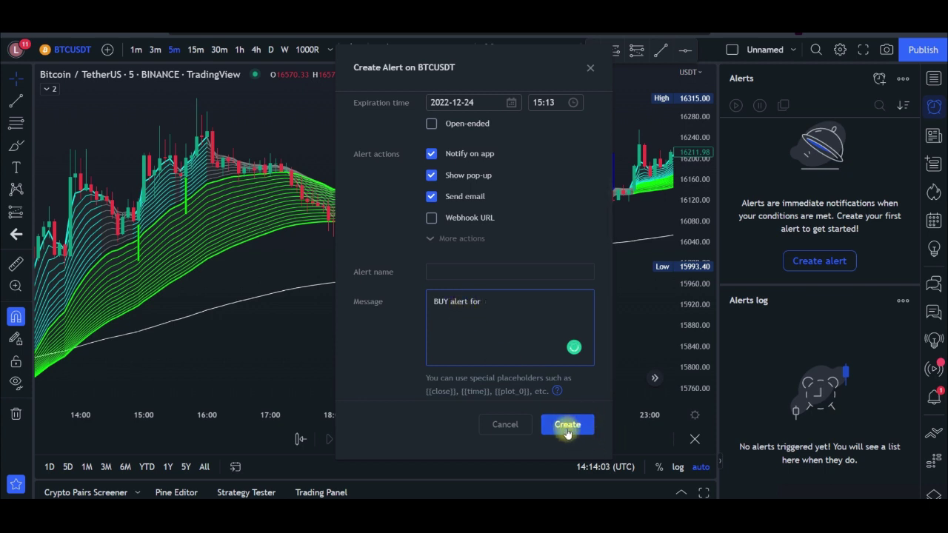
click(590, 67)
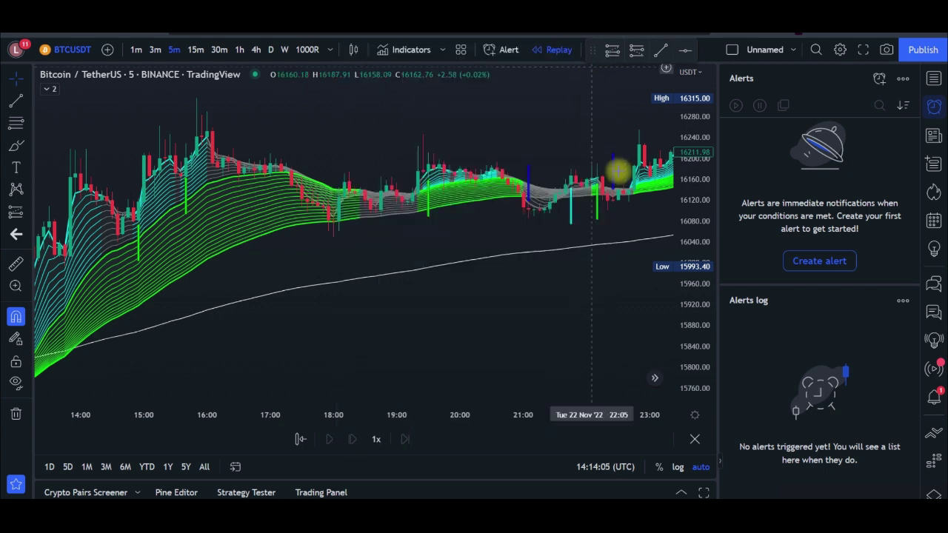
Configure another BTCUSDT alert for SuperGuppy's Sell Arrow, once per bar close, review its message, and close it without creating it
click(819, 260)
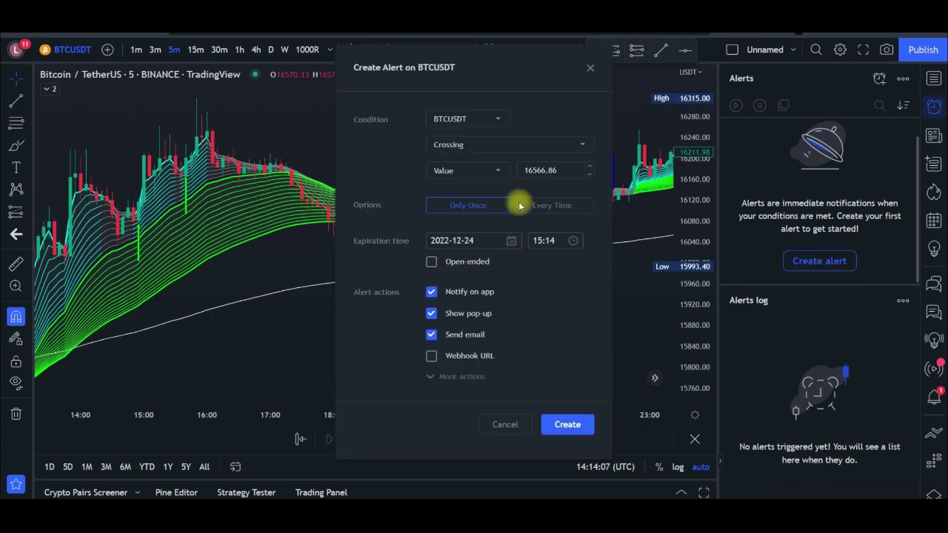
click(474, 143)
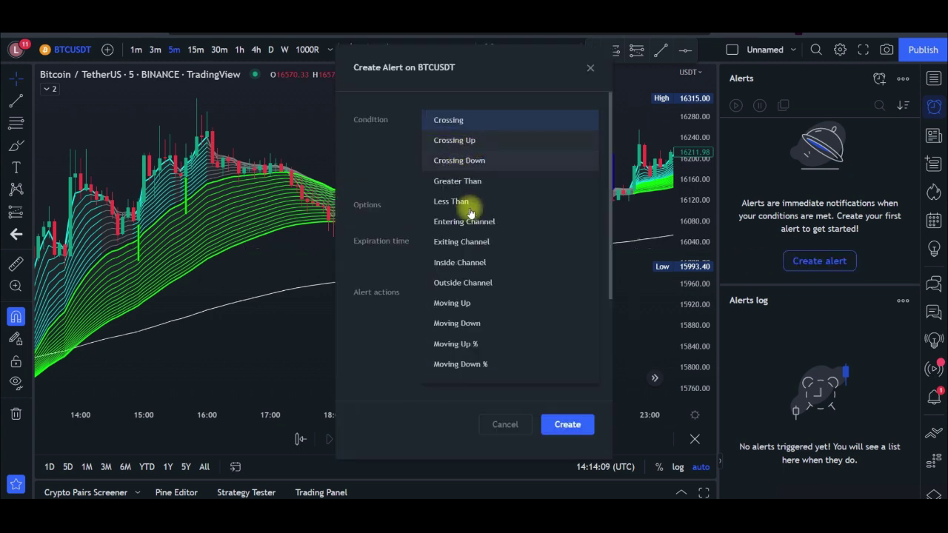
click(435, 120)
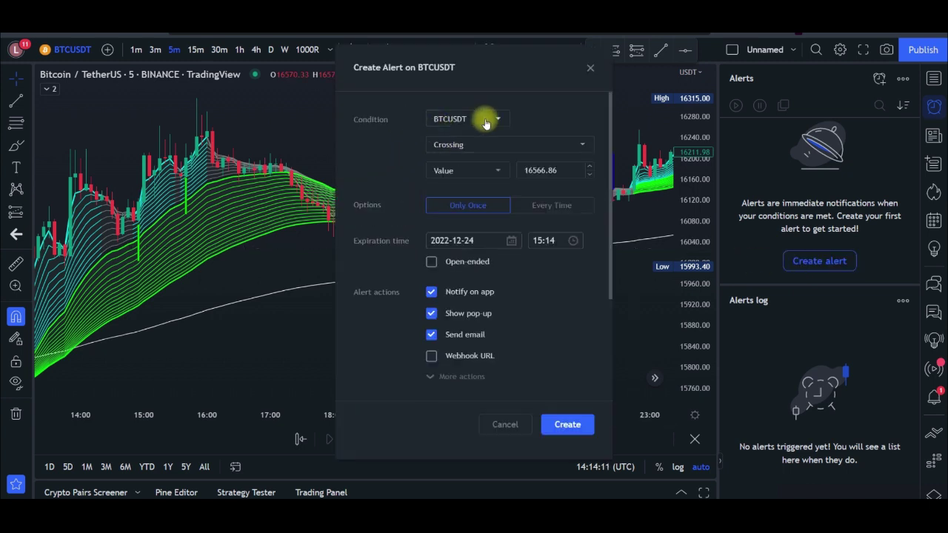
click(478, 120)
click(463, 142)
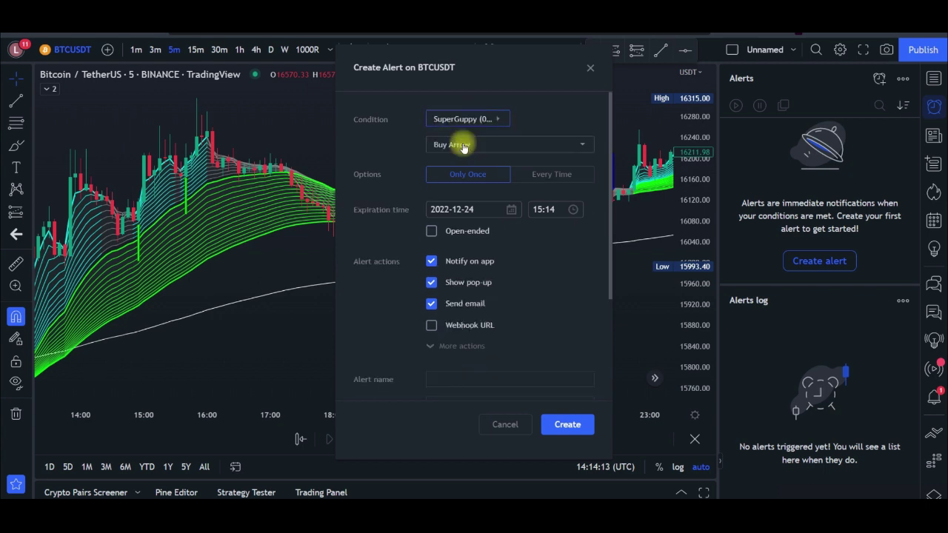
click(473, 145)
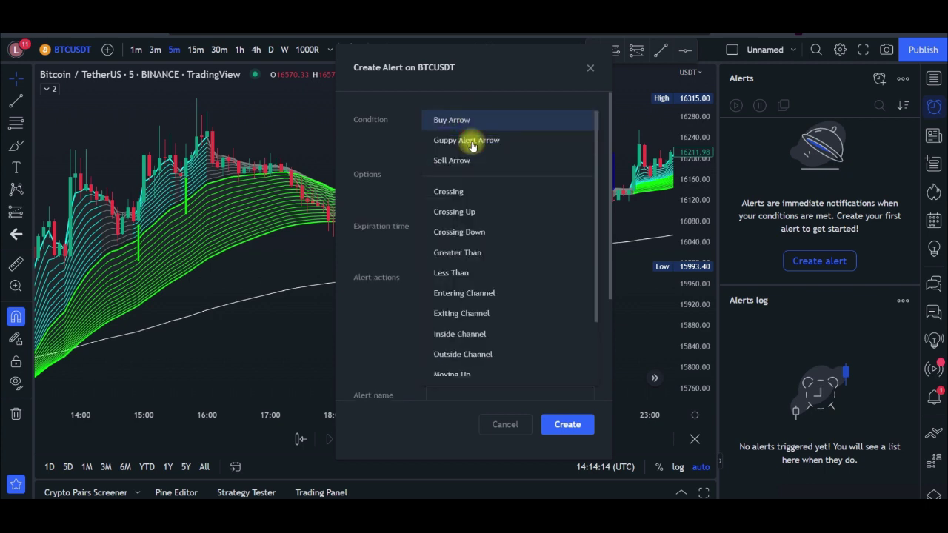
click(453, 161)
click(450, 193)
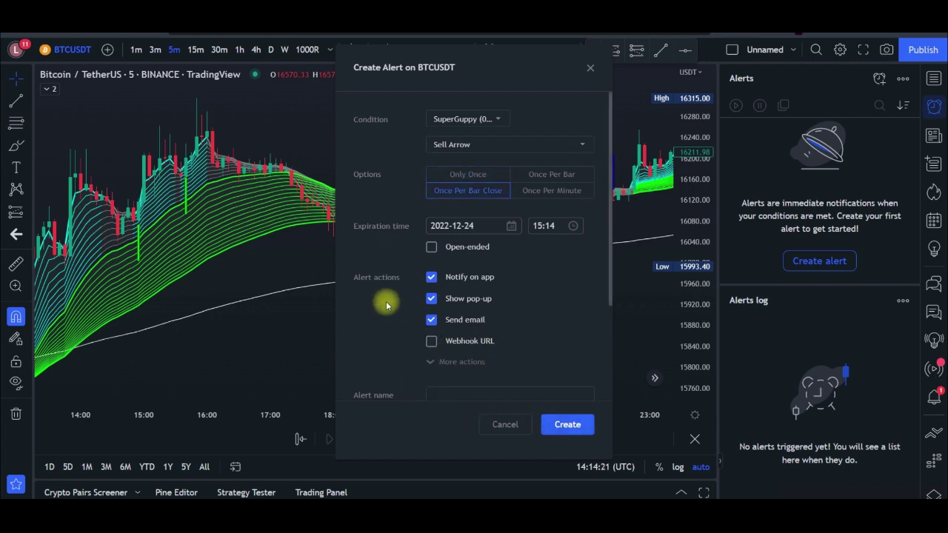
scroll(386, 305, down, 3)
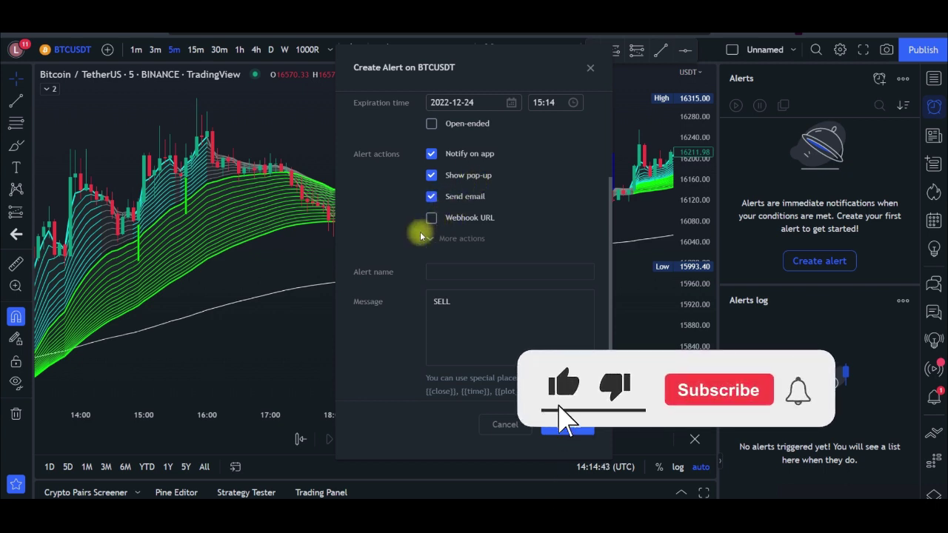
click(591, 71)
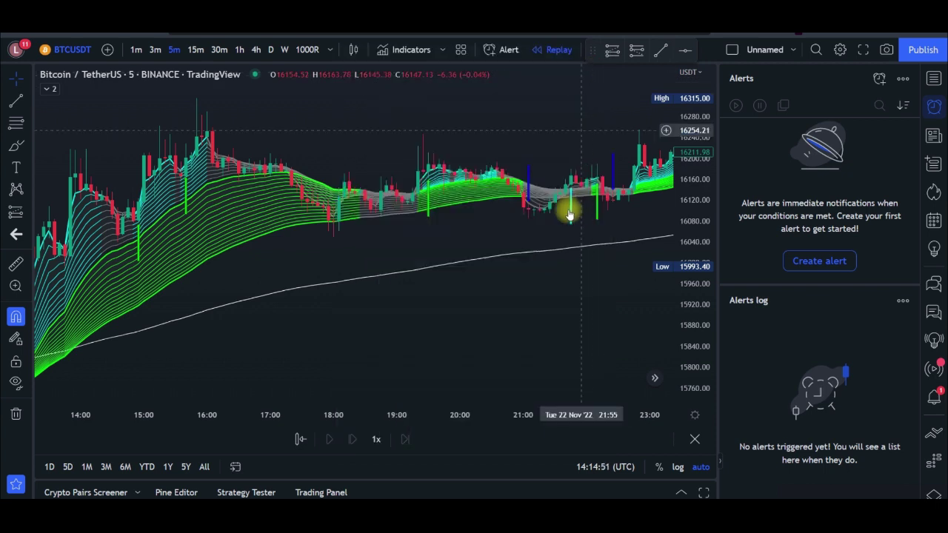